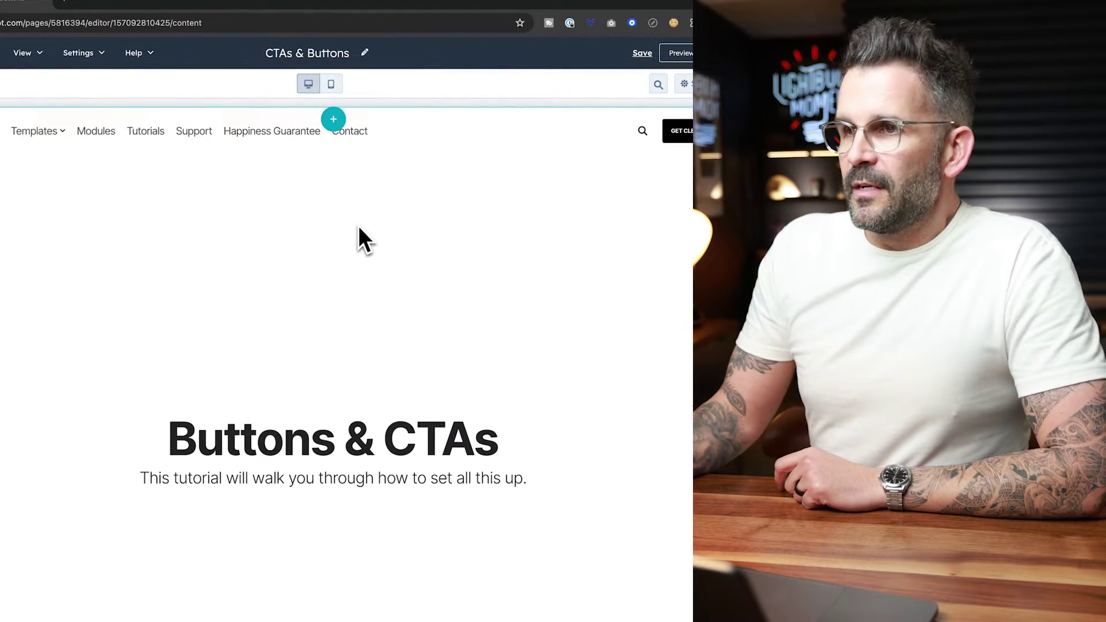
- Open the Clean Pro - 2024 theme settings and bring up the CTA Primary button style options under Call To Actions
{"action": "scroll", "coordinate": [358, 226], "scroll_direction": "down", "scroll_amount": 1}
{"action": "scroll", "coordinate": [357, 224], "scroll_direction": "up", "scroll_amount": 1}
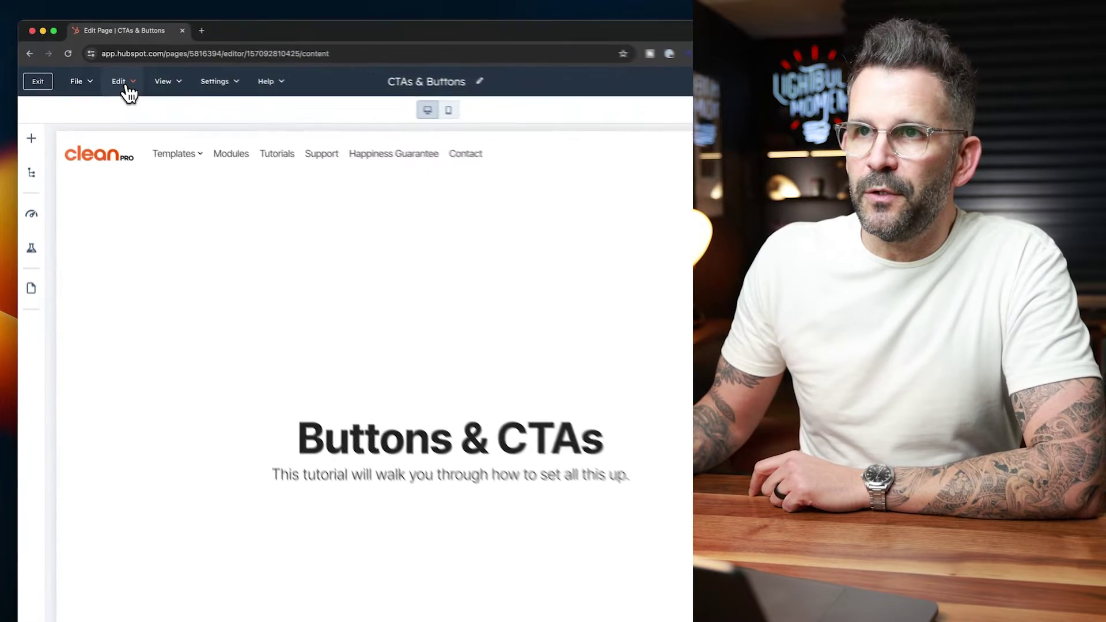
{"action": "left_click", "coordinate": [127, 87]}
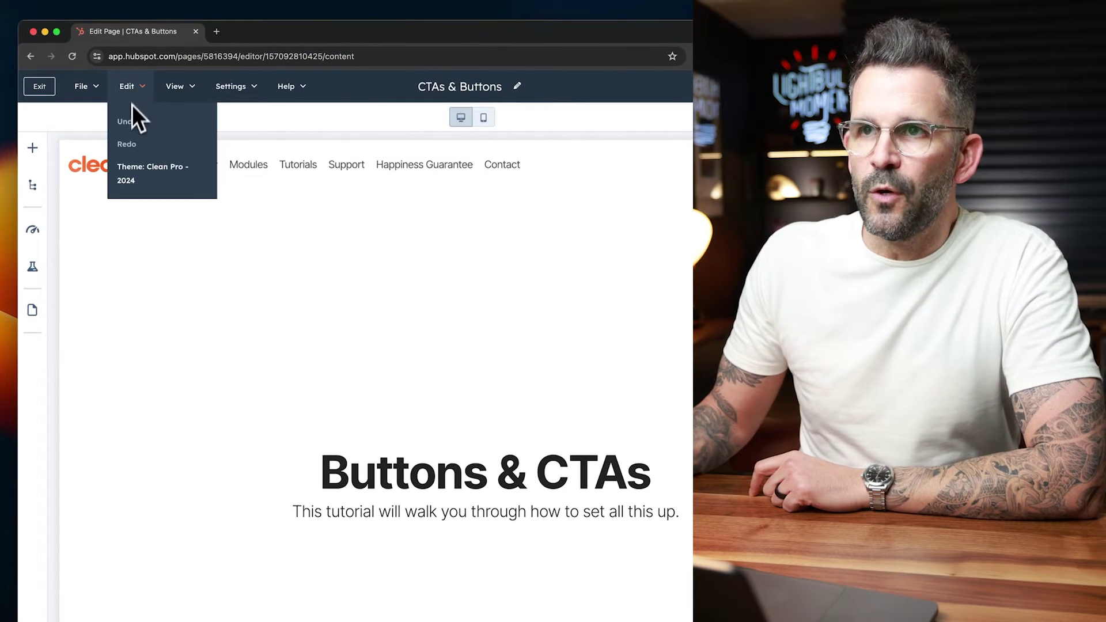
{"action": "left_click", "coordinate": [142, 182]}
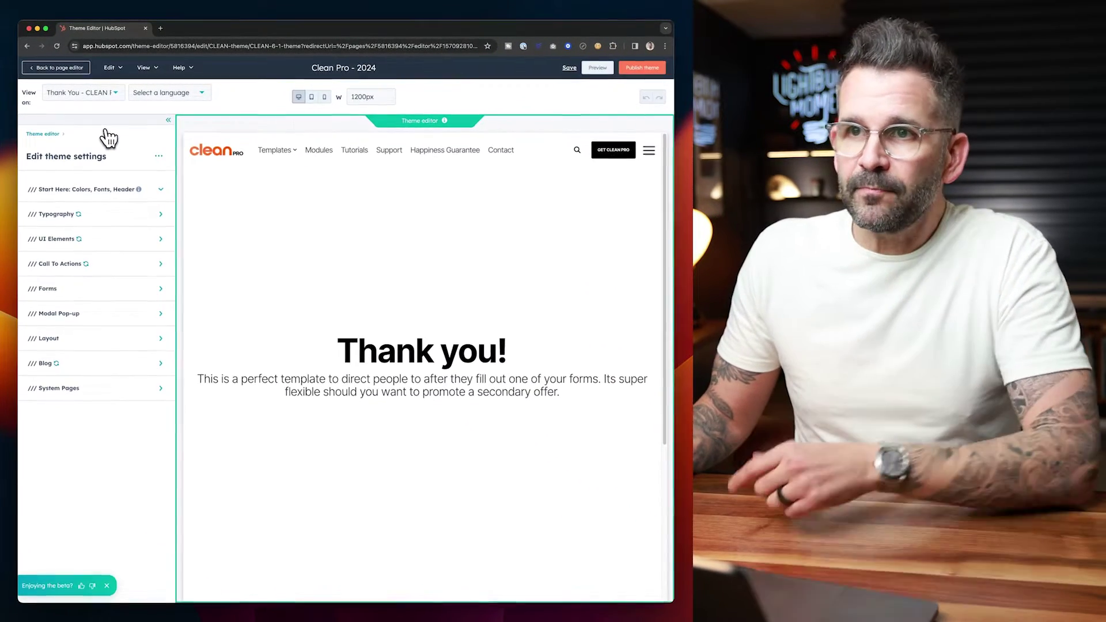
{"action": "left_click", "coordinate": [114, 265]}
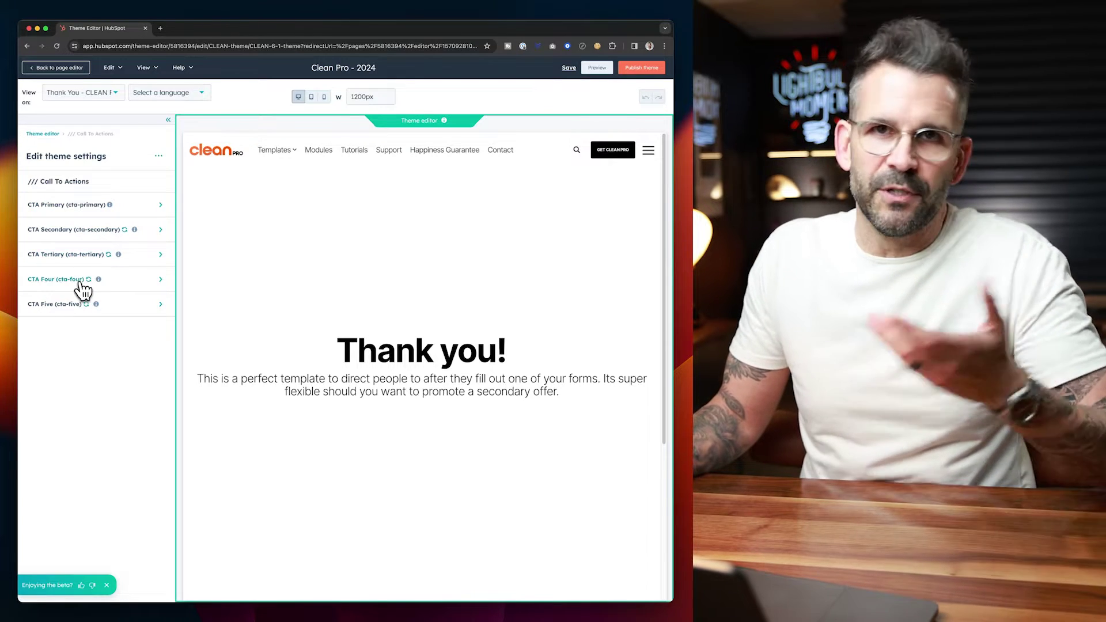
{"action": "left_click", "coordinate": [130, 207]}
{"action": "left_click", "coordinate": [174, 240]}
{"action": "scroll", "coordinate": [144, 307], "scroll_direction": "down", "scroll_amount": 2}
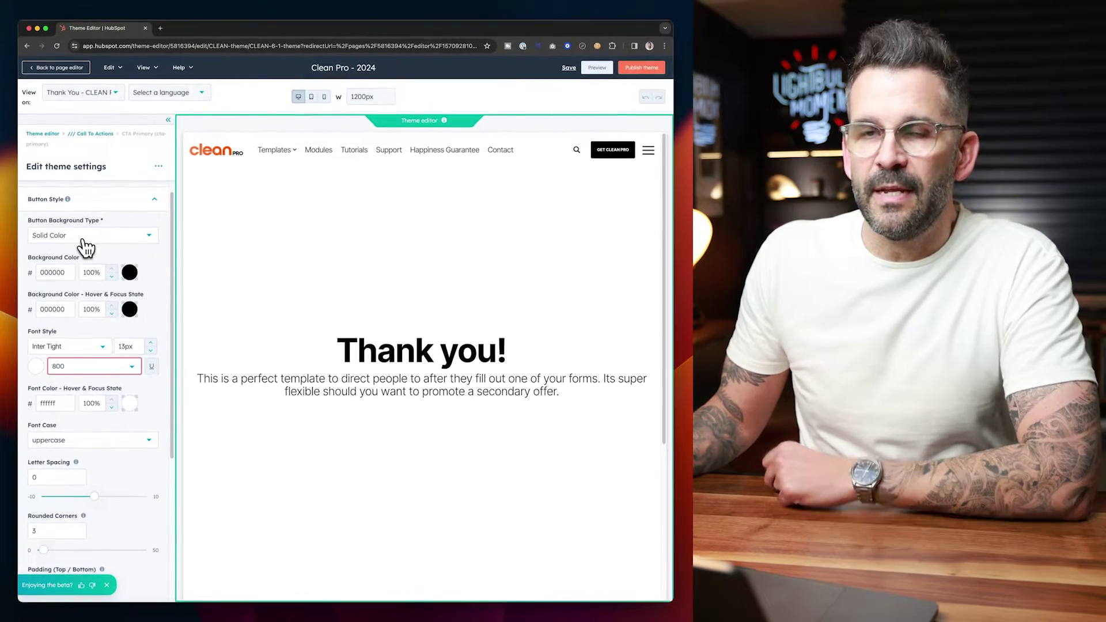
- Switch the primary CTA's button background type to Gradient and back to Solid Color
{"action": "left_click", "coordinate": [81, 238]}
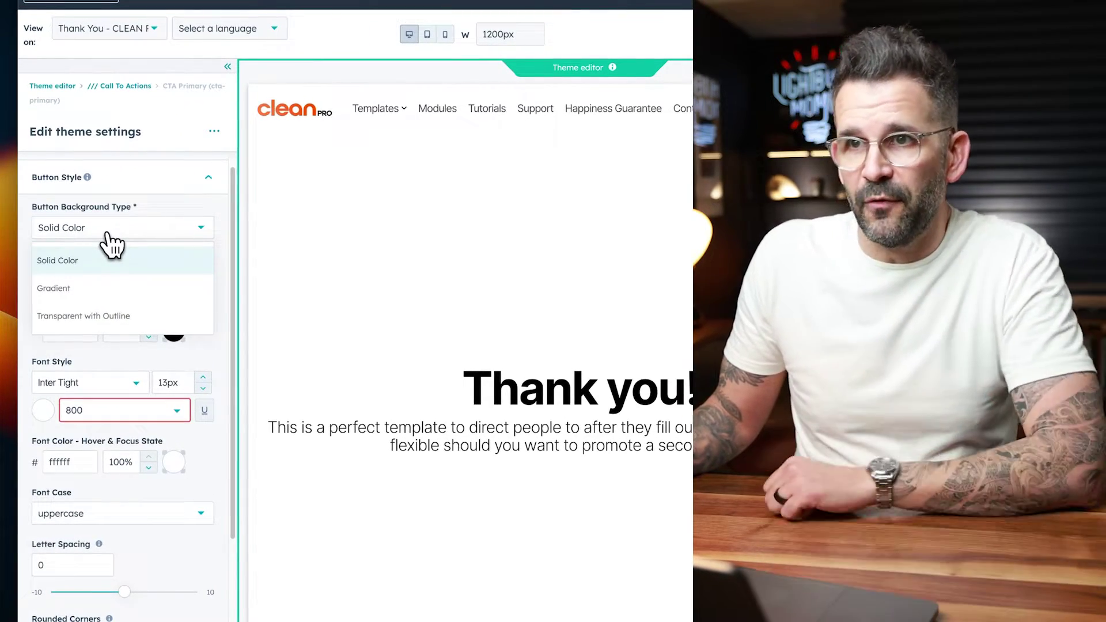
{"action": "left_click", "coordinate": [84, 289]}
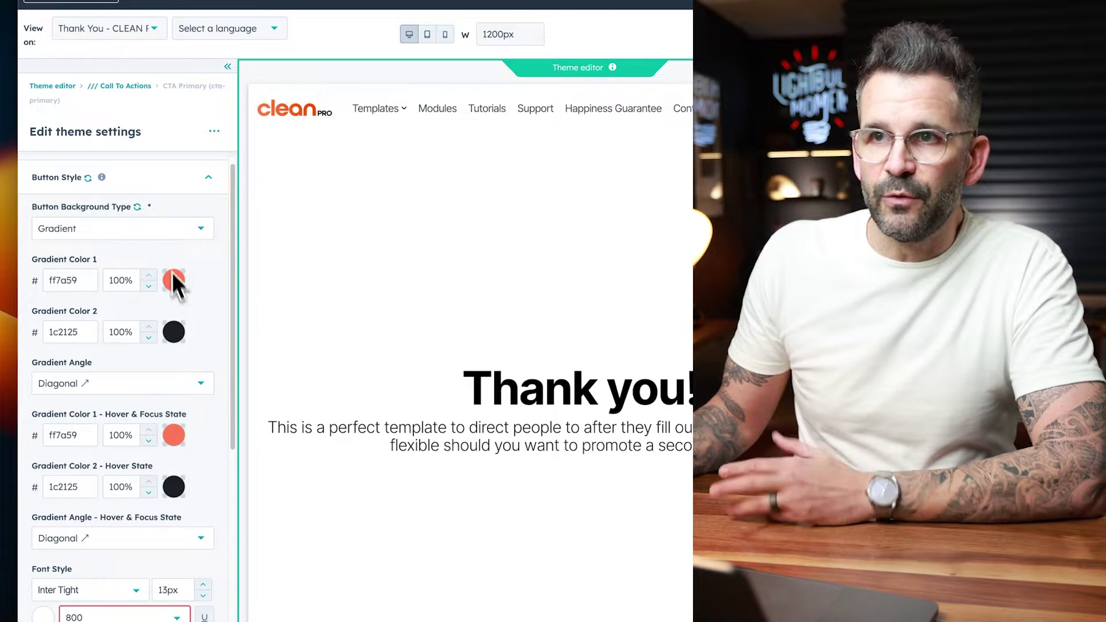
{"action": "left_click", "coordinate": [163, 235]}
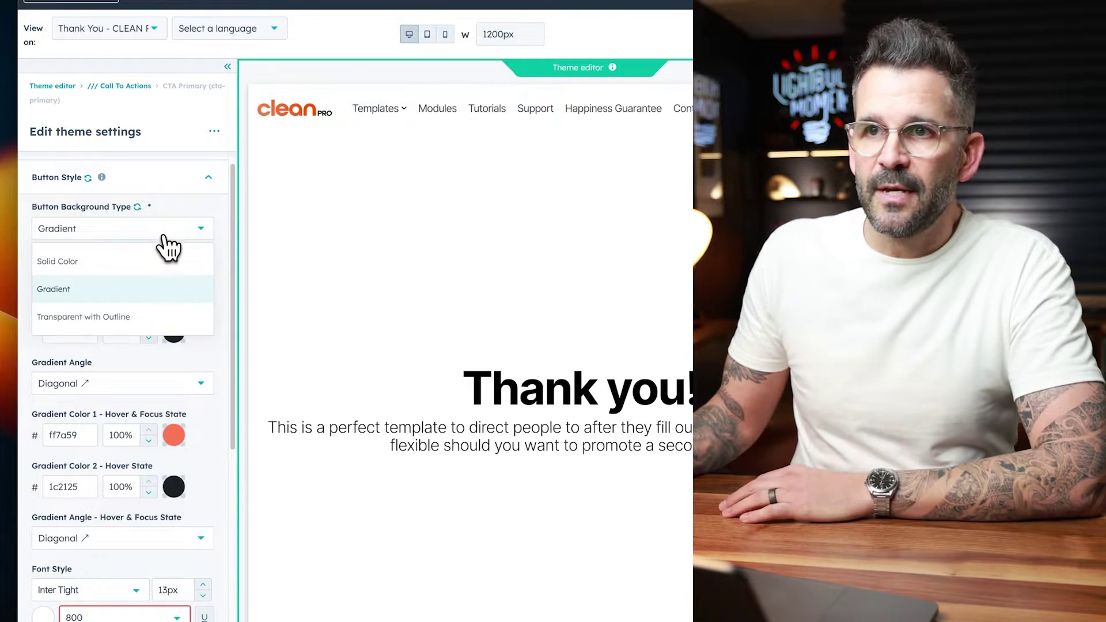
{"action": "left_click", "coordinate": [74, 264]}
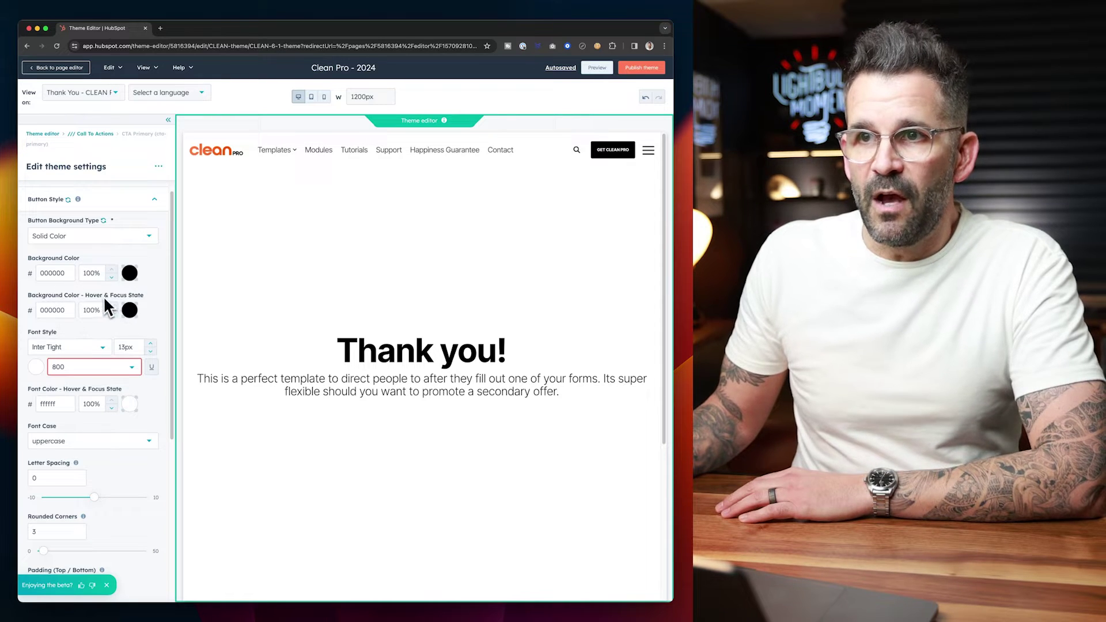
- Set the primary CTA's font weight to Bold and its font size to 14px
{"action": "left_click", "coordinate": [121, 368]}
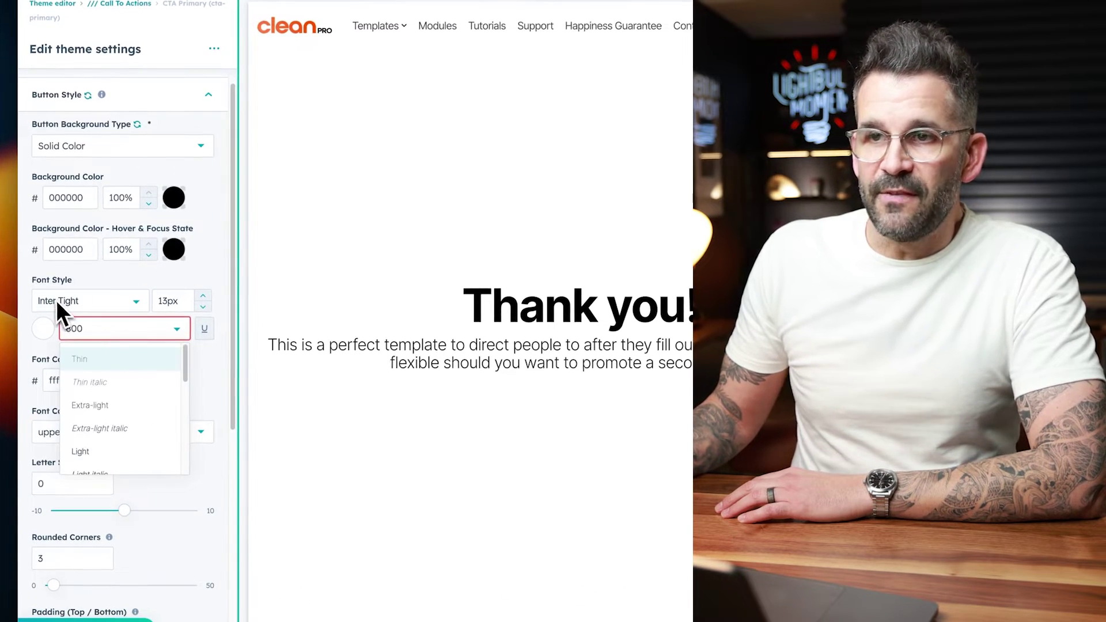
{"action": "scroll", "coordinate": [124, 429], "scroll_direction": "down", "scroll_amount": 3}
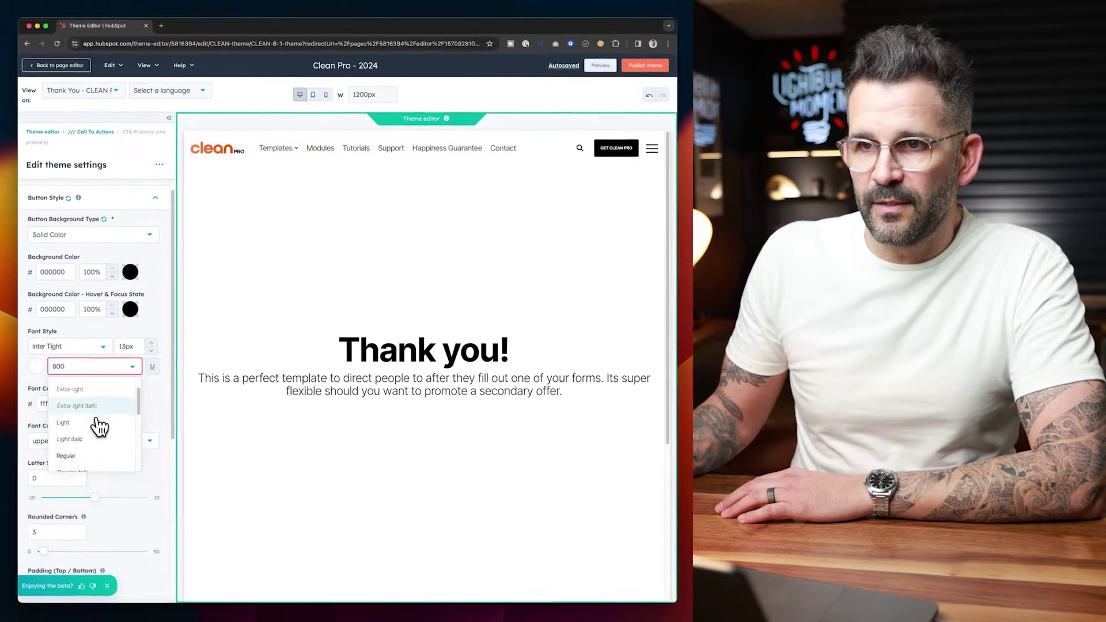
{"action": "scroll", "coordinate": [99, 440], "scroll_direction": "down", "scroll_amount": 3}
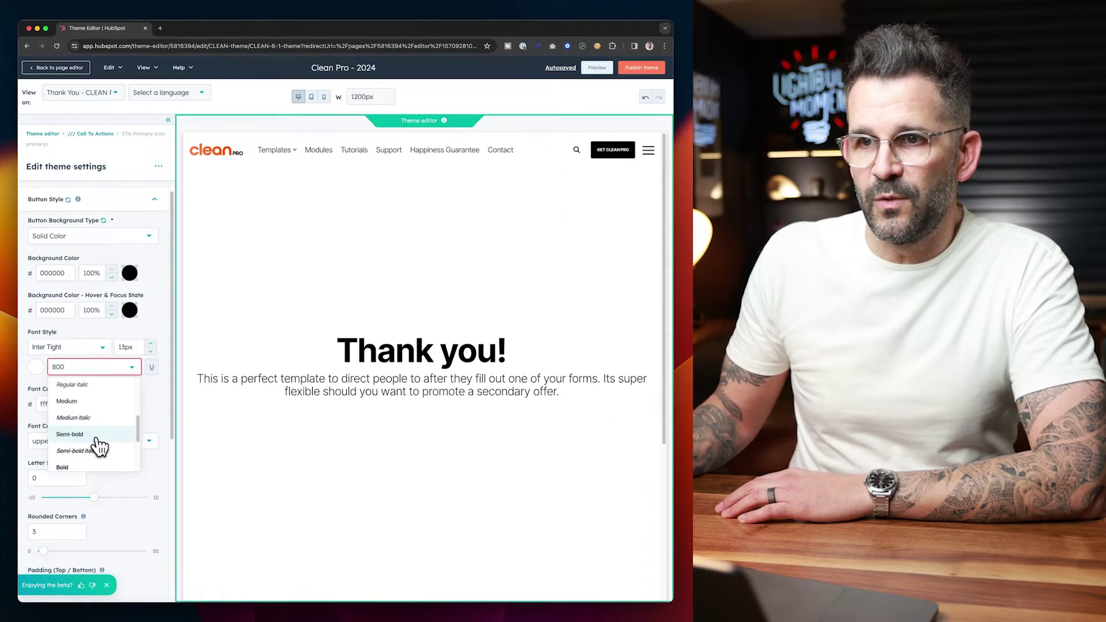
{"action": "left_click", "coordinate": [81, 464]}
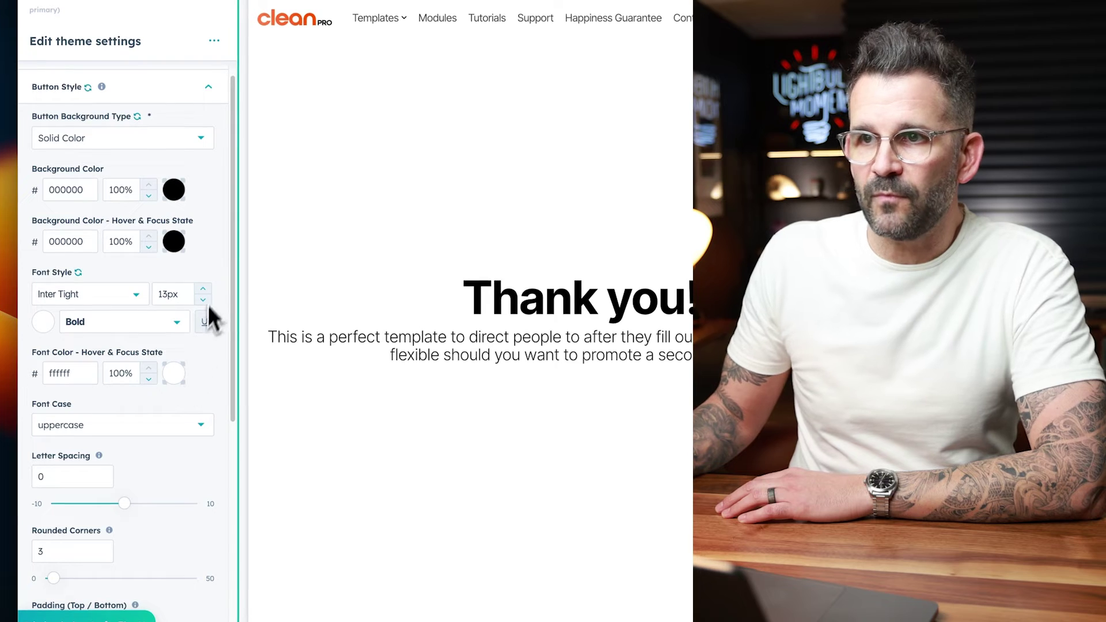
{"action": "left_click", "coordinate": [203, 289]}
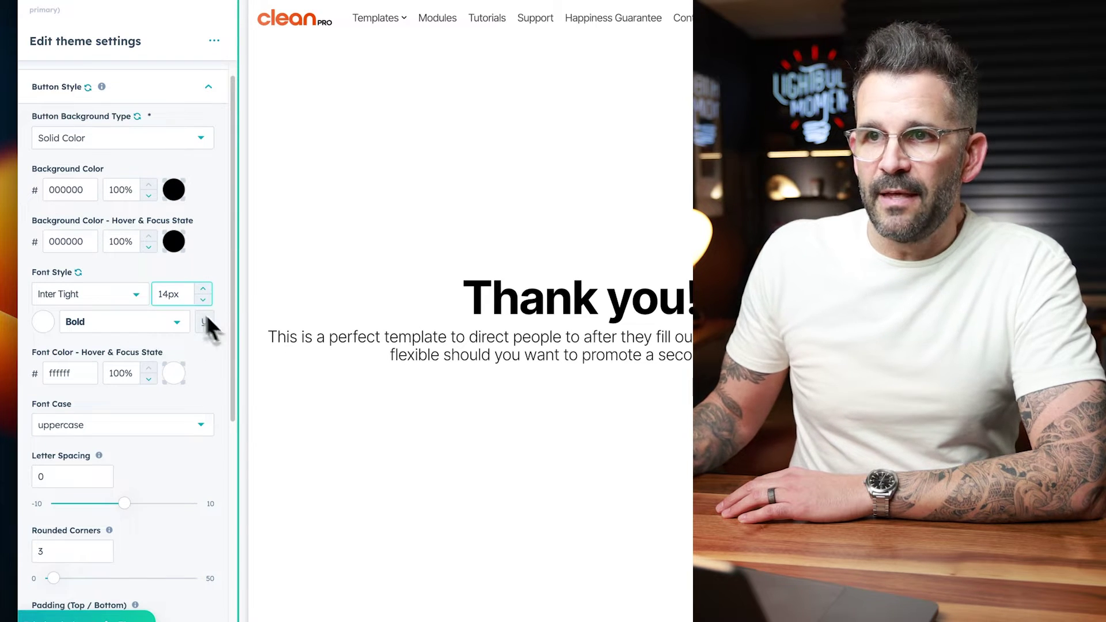
- Review the primary CTA's remaining style settings, including spacing, corners, padding and drop shadow, and highlight its cta-primary class name
{"action": "scroll", "coordinate": [179, 320], "scroll_direction": "down", "scroll_amount": 1}
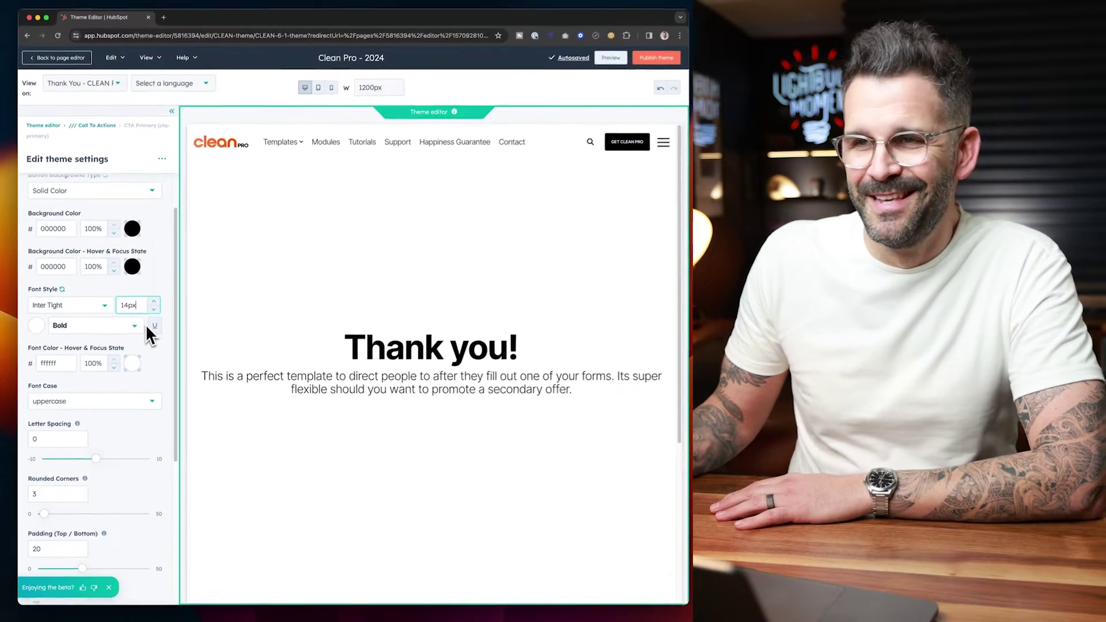
{"action": "scroll", "coordinate": [142, 327], "scroll_direction": "down", "scroll_amount": 1}
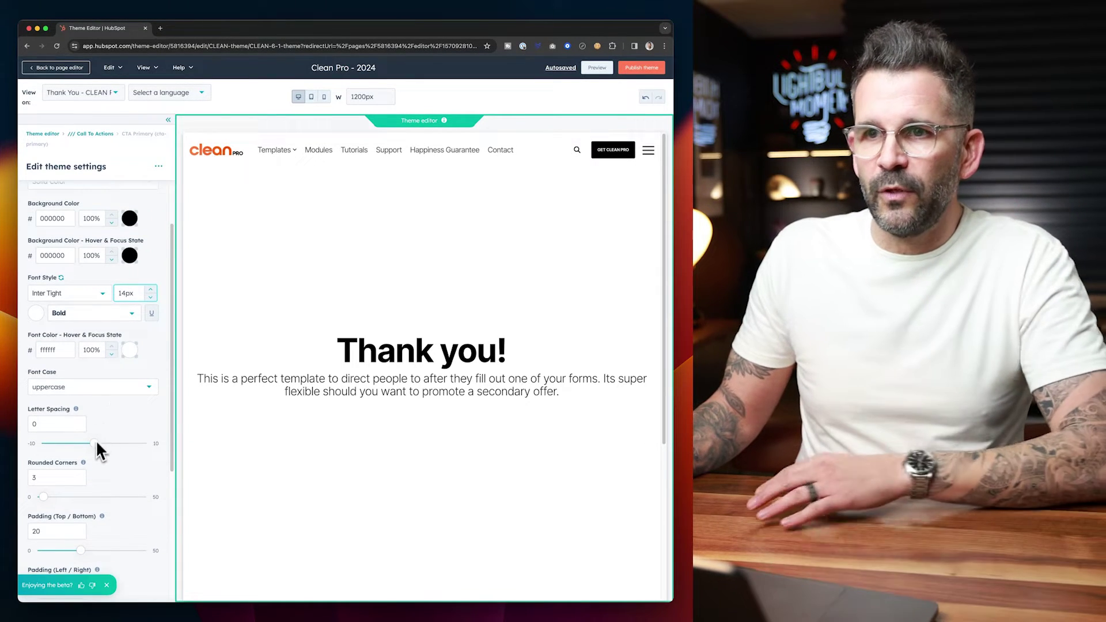
{"action": "scroll", "coordinate": [93, 440], "scroll_direction": "down", "scroll_amount": 2}
{"action": "scroll", "coordinate": [93, 439], "scroll_direction": "down", "scroll_amount": 2}
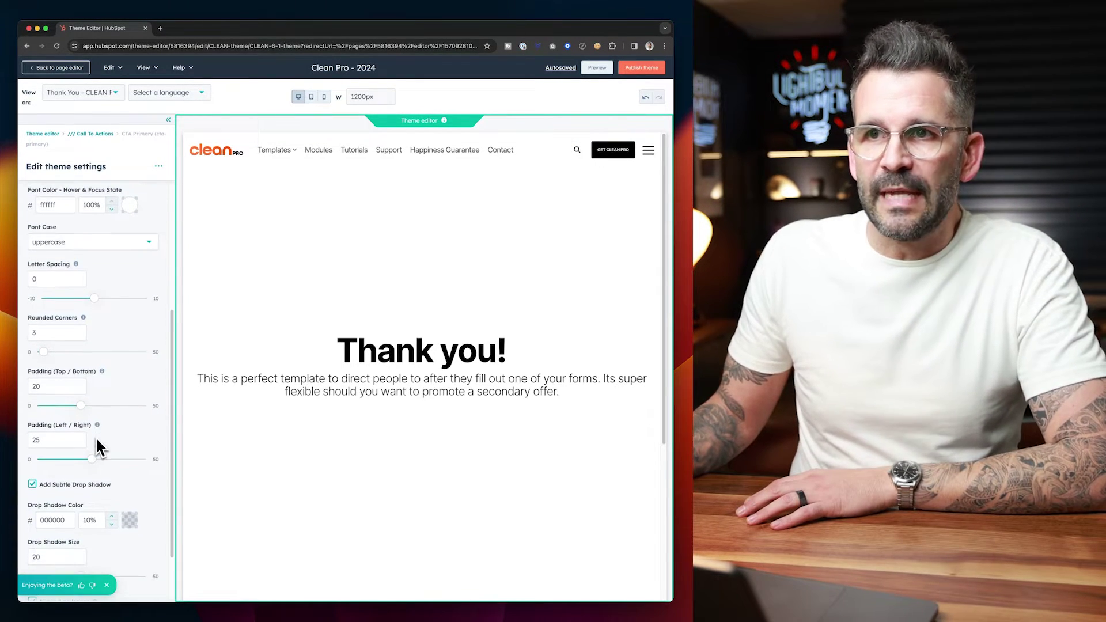
{"action": "scroll", "coordinate": [97, 434], "scroll_direction": "down", "scroll_amount": 3}
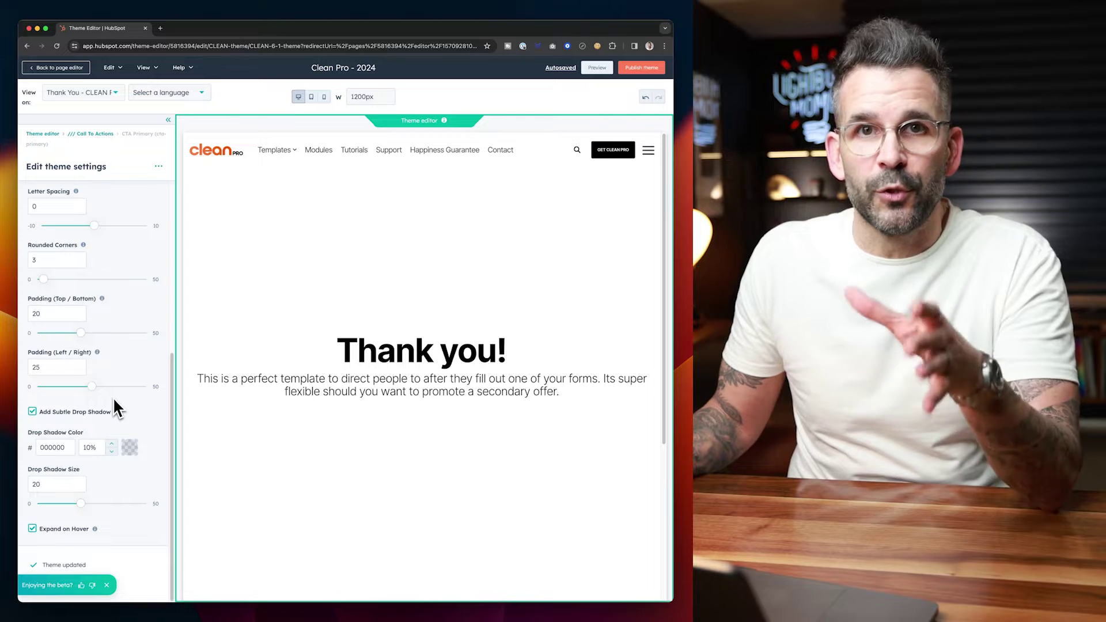
{"action": "scroll", "coordinate": [113, 398], "scroll_direction": "up", "scroll_amount": 12}
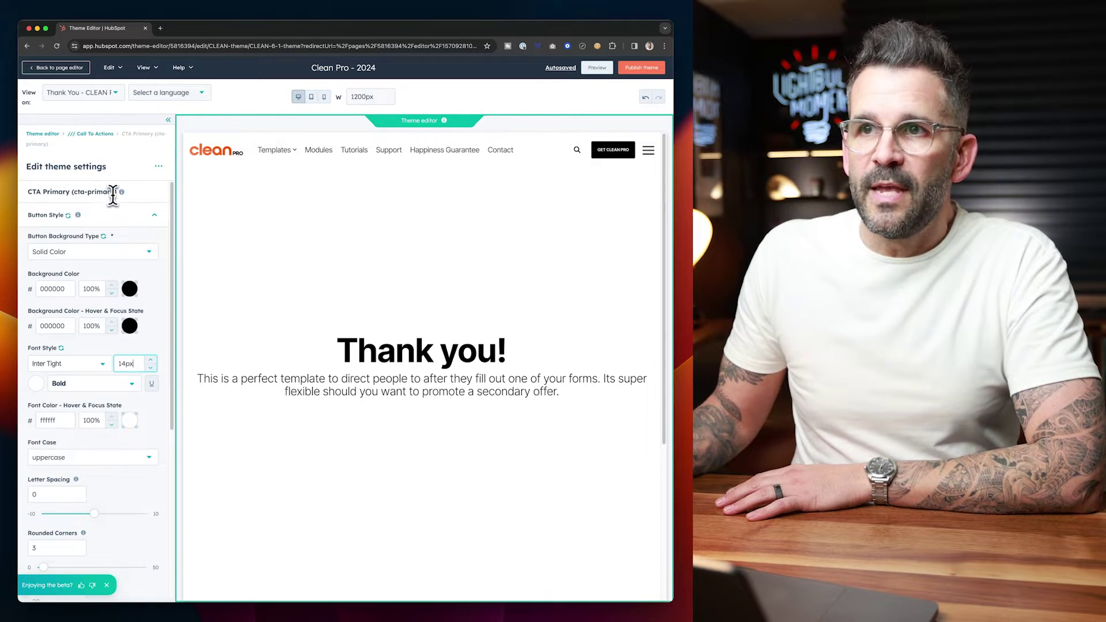
{"action": "left_click_drag", "start_coordinate": [113, 194], "coordinate": [77, 194]}
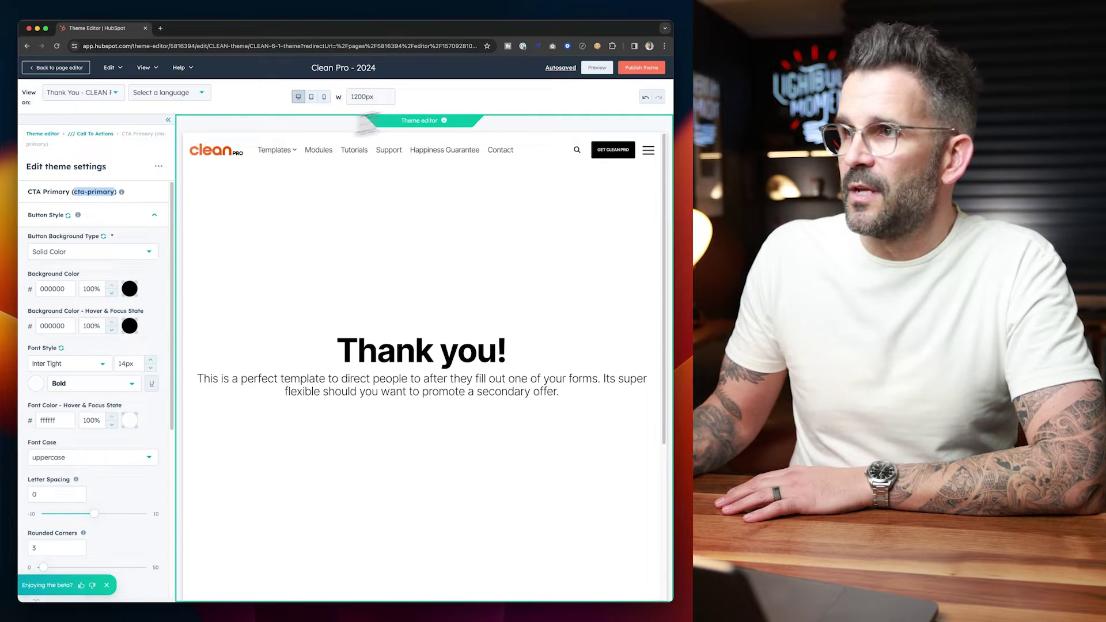
- Publish the changes to the Clean Pro - 2024 theme
{"action": "left_click", "coordinate": [641, 67]}
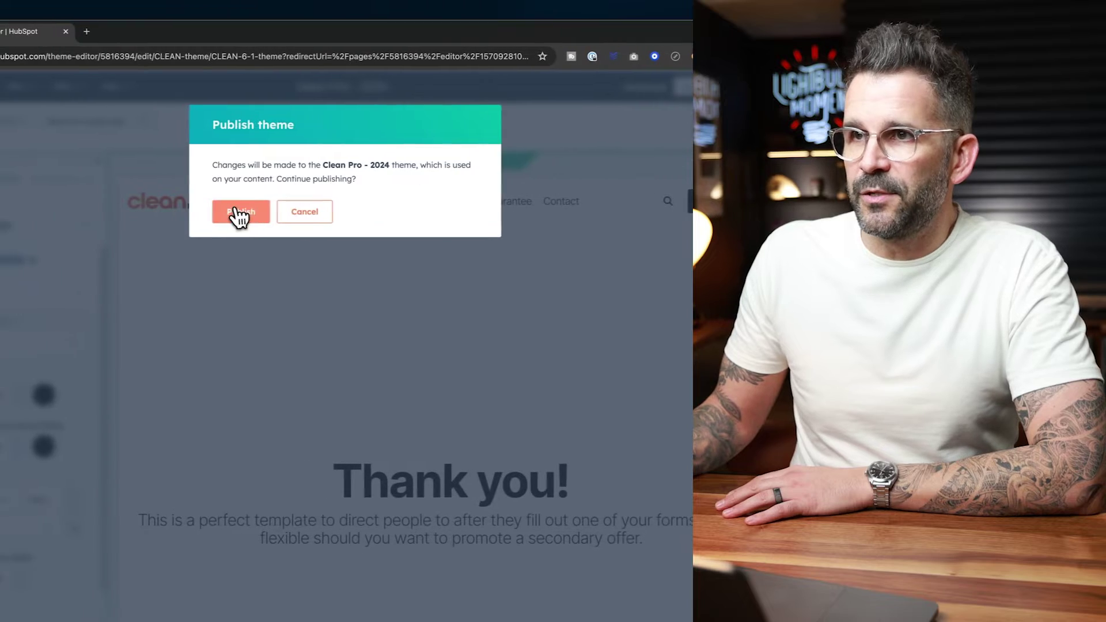
{"action": "left_click", "coordinate": [239, 212]}
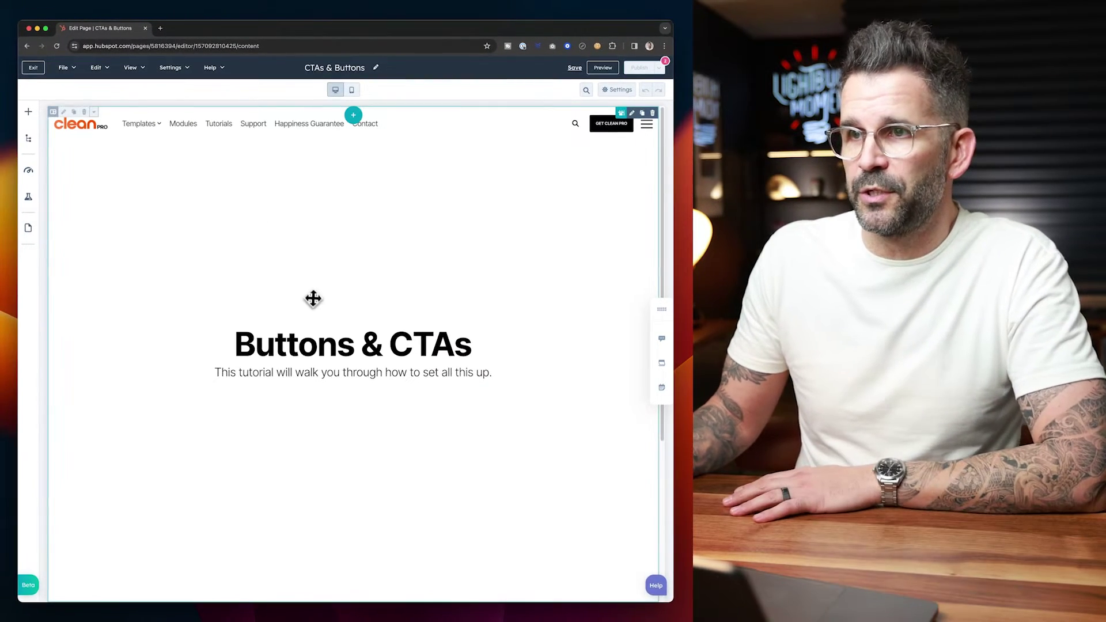
- Add a content element named CTA to Column 1 of the hero area module, with the content type CTA / Button / Modal Pop
{"action": "left_click", "coordinate": [273, 334]}
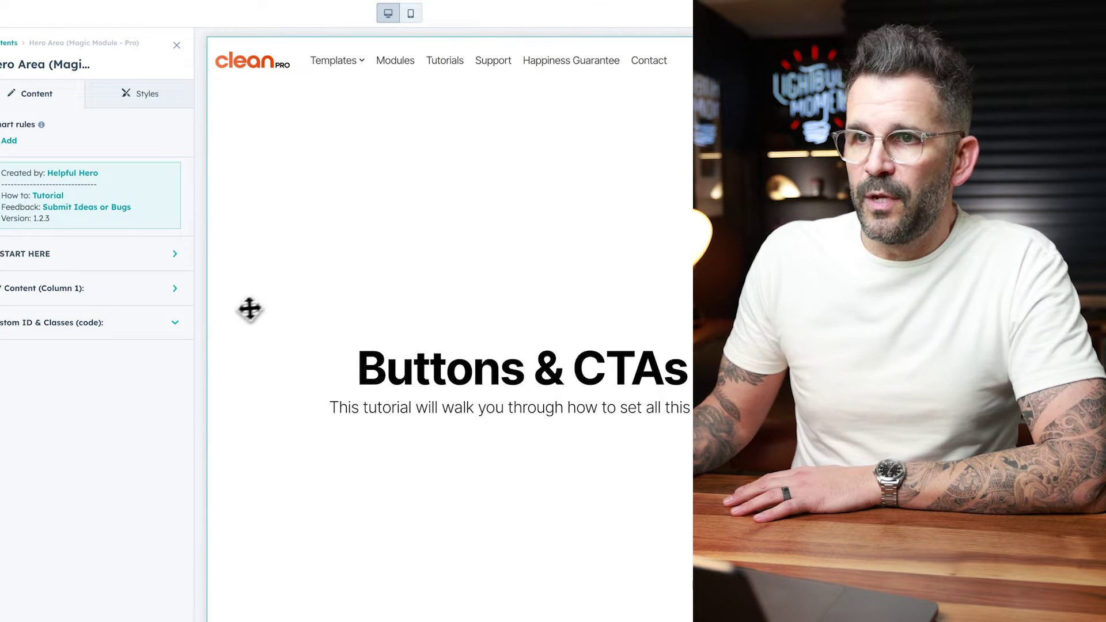
{"action": "left_click", "coordinate": [176, 292]}
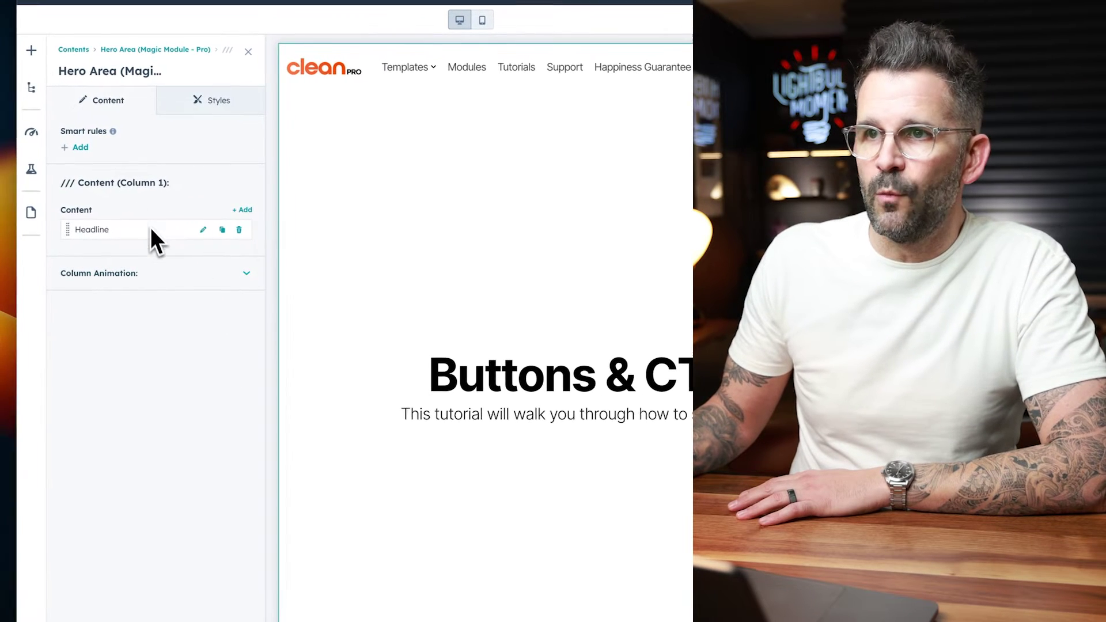
{"action": "left_click", "coordinate": [244, 212]}
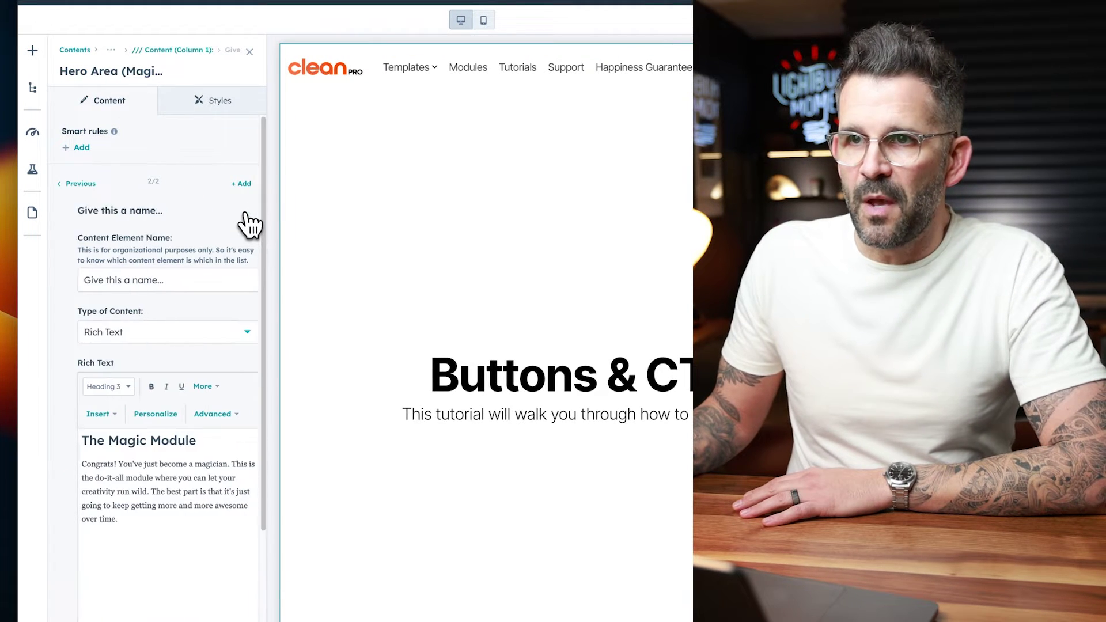
{"action": "left_click", "coordinate": [189, 279]}
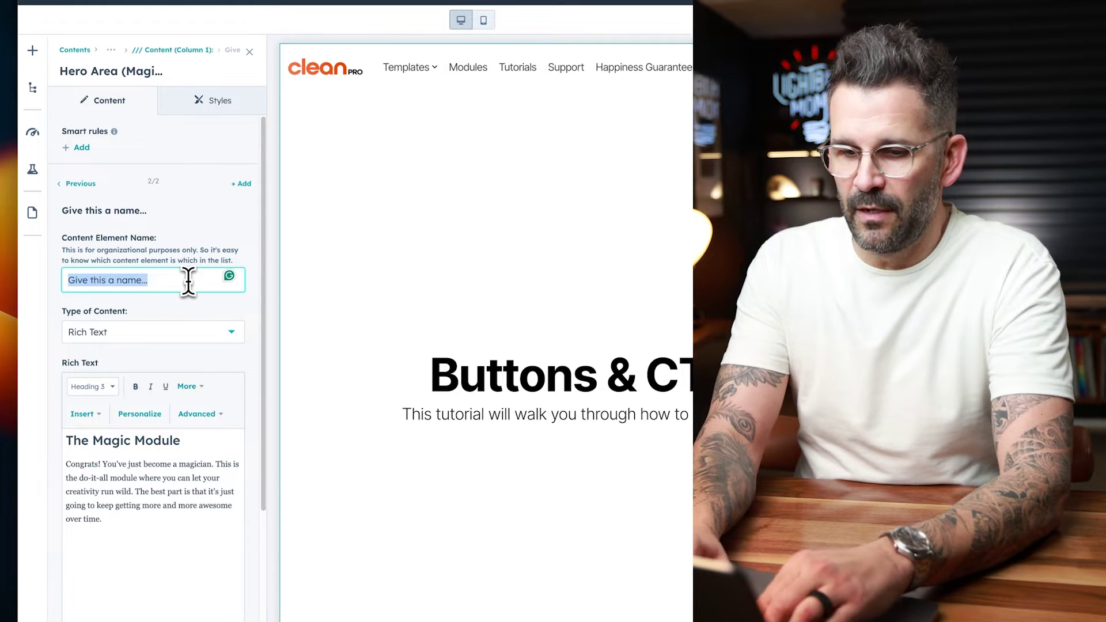
{"action": "type", "text": "CTA"}
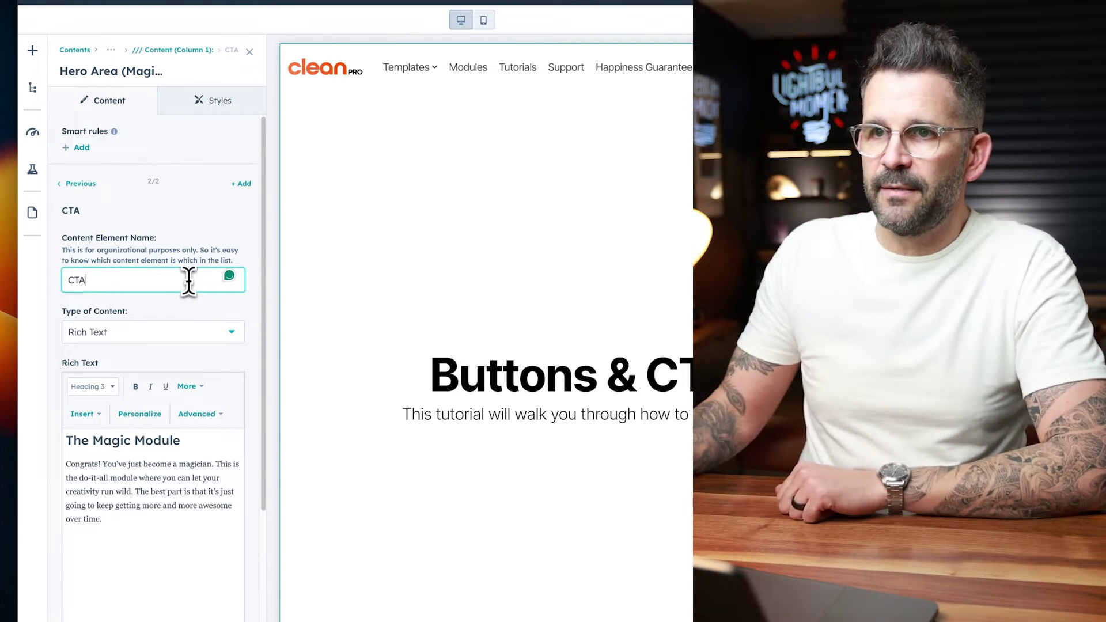
{"action": "left_click", "coordinate": [159, 338]}
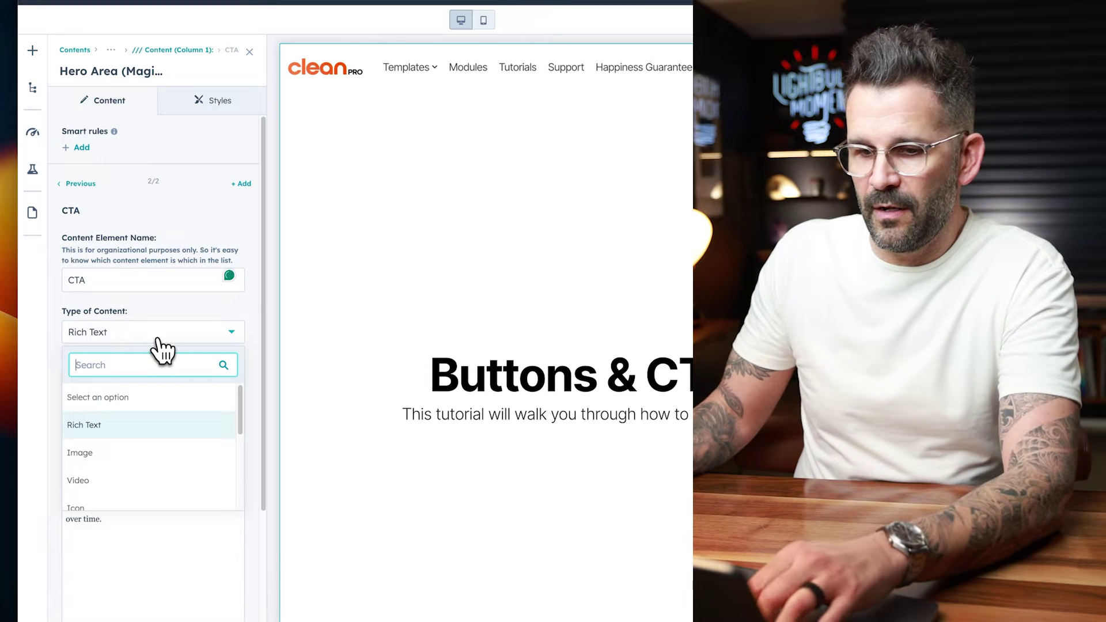
{"action": "type", "text": "ct"}
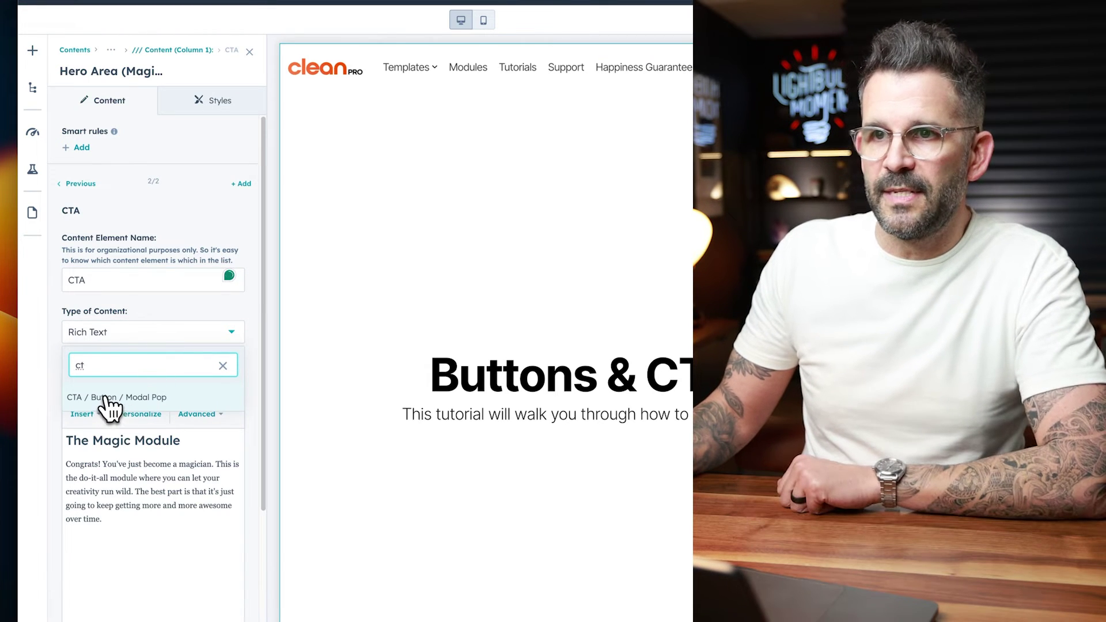
{"action": "left_click", "coordinate": [107, 399]}
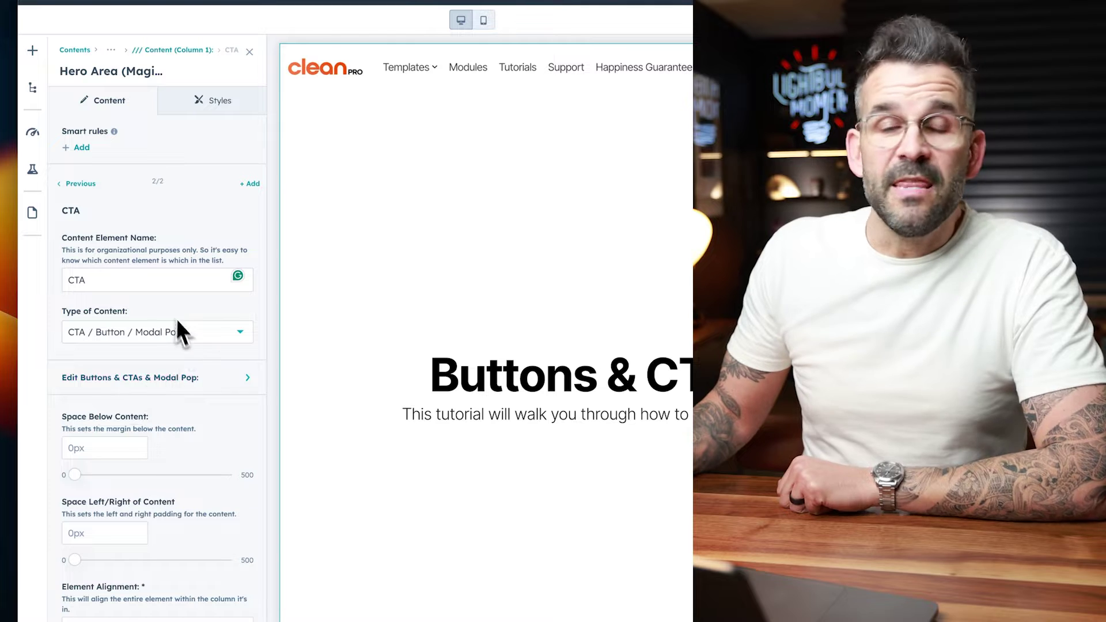
- Set the CTA element's button type to Standard Button and expand the settings of Standard Button 1
{"action": "left_click", "coordinate": [201, 370]}
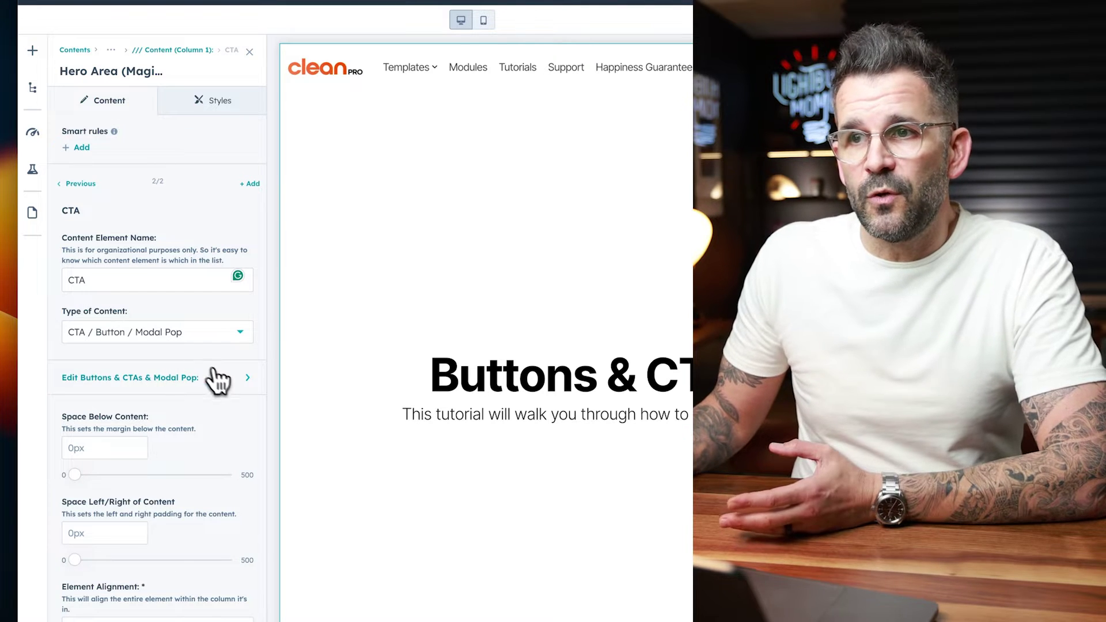
{"action": "left_click", "coordinate": [217, 252]}
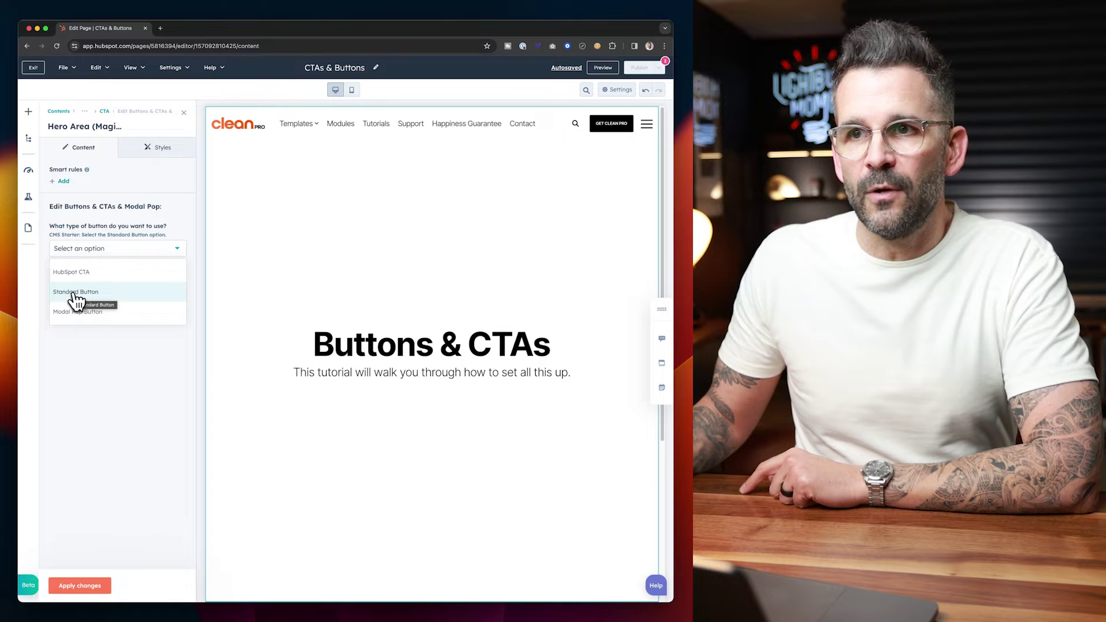
{"action": "left_click", "coordinate": [75, 292]}
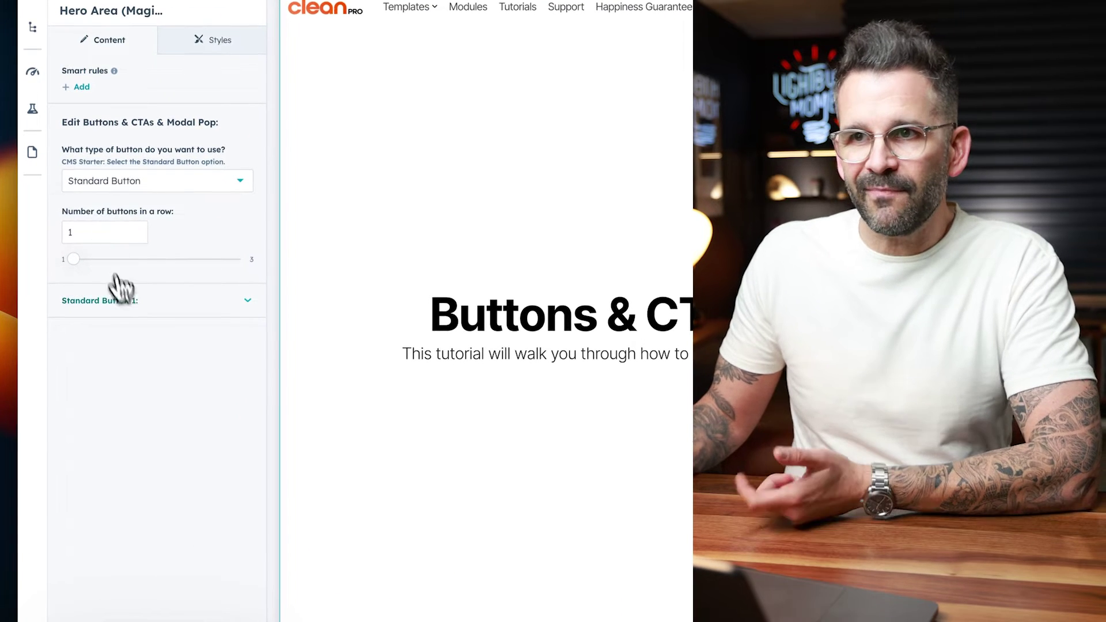
{"action": "left_click", "coordinate": [144, 300]}
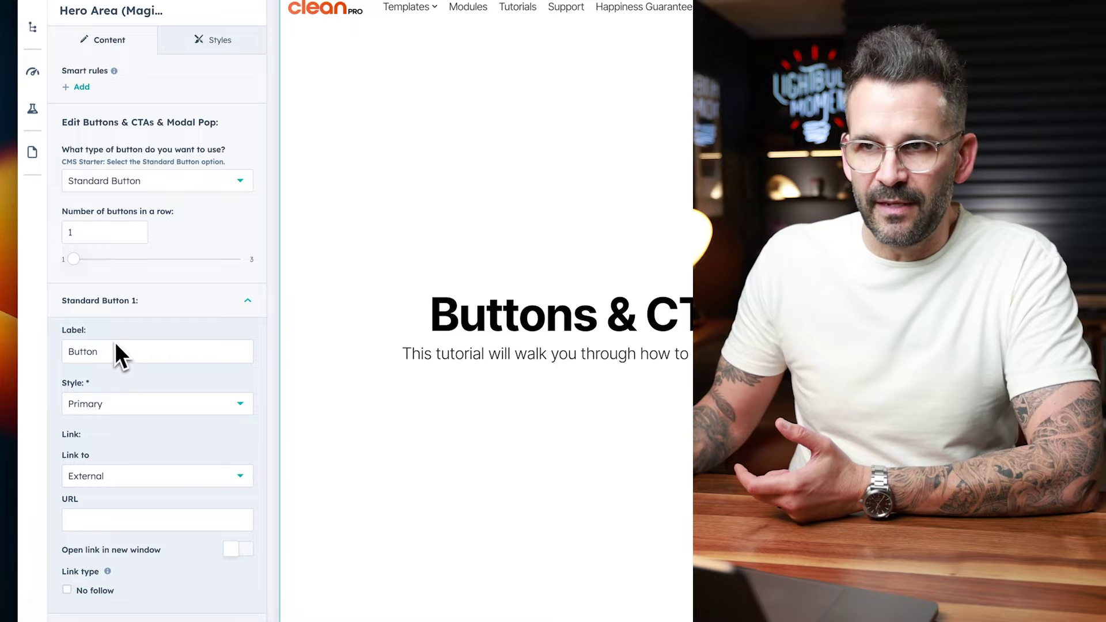
- Change the CTA element's button type to HubSpot CTA, keeping one button in a row
{"action": "left_click", "coordinate": [192, 180]}
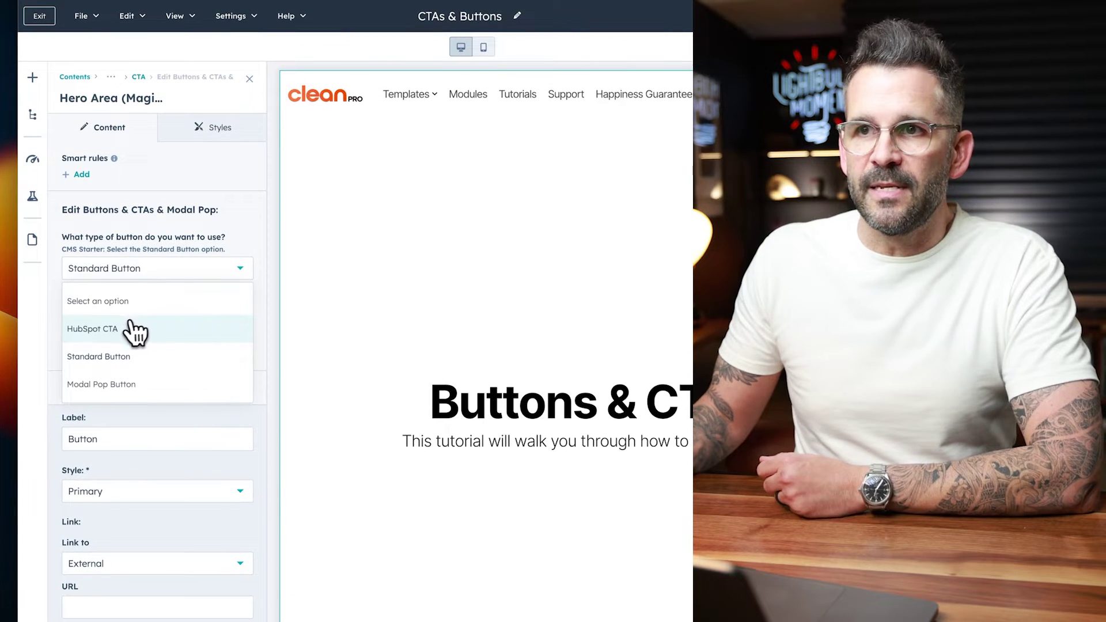
{"action": "left_click", "coordinate": [127, 331]}
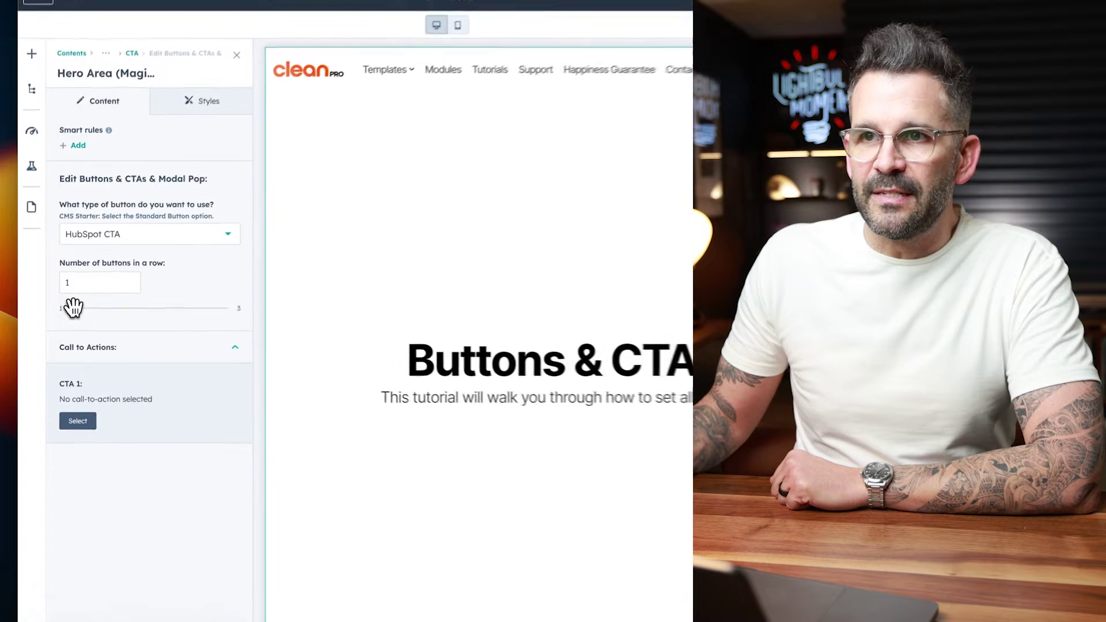
{"action": "left_click_drag", "start_coordinate": [73, 308], "coordinate": [54, 296]}
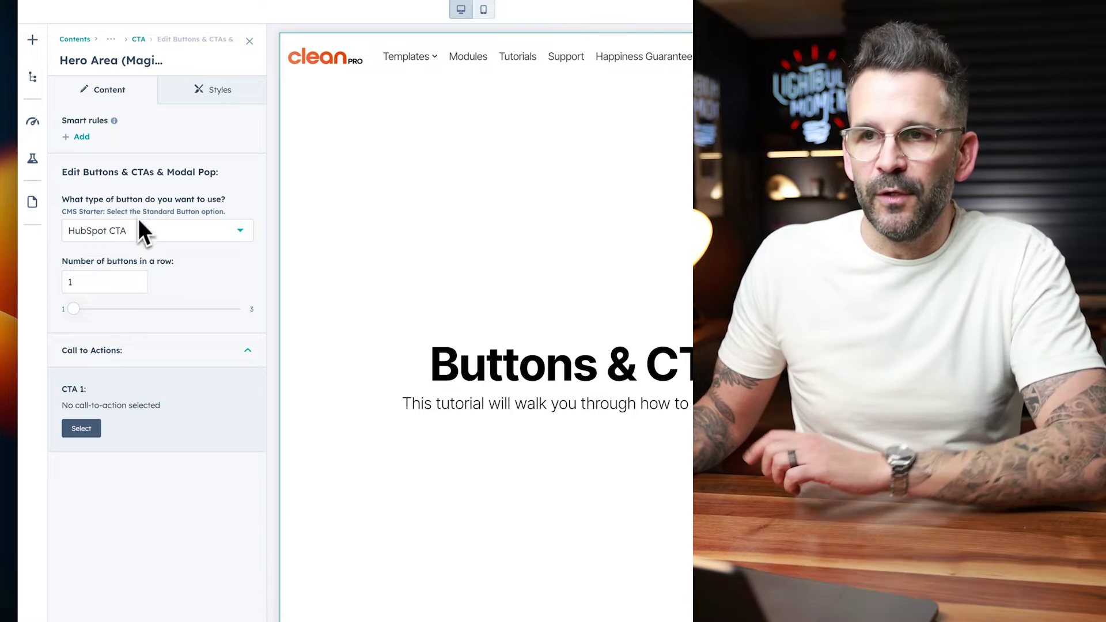
- Browse the existing CTAs available for CTA 1, and create a new one from scratch using the Embedded HTML type
{"action": "left_click", "coordinate": [81, 428]}
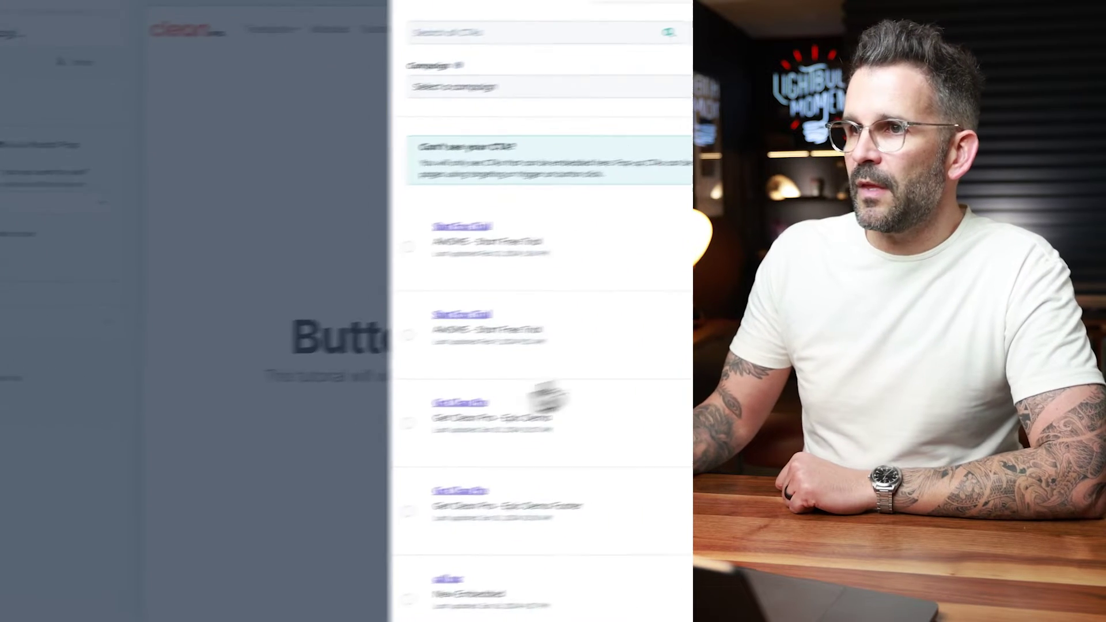
{"action": "scroll", "coordinate": [709, 242], "scroll_direction": "down", "scroll_amount": 4}
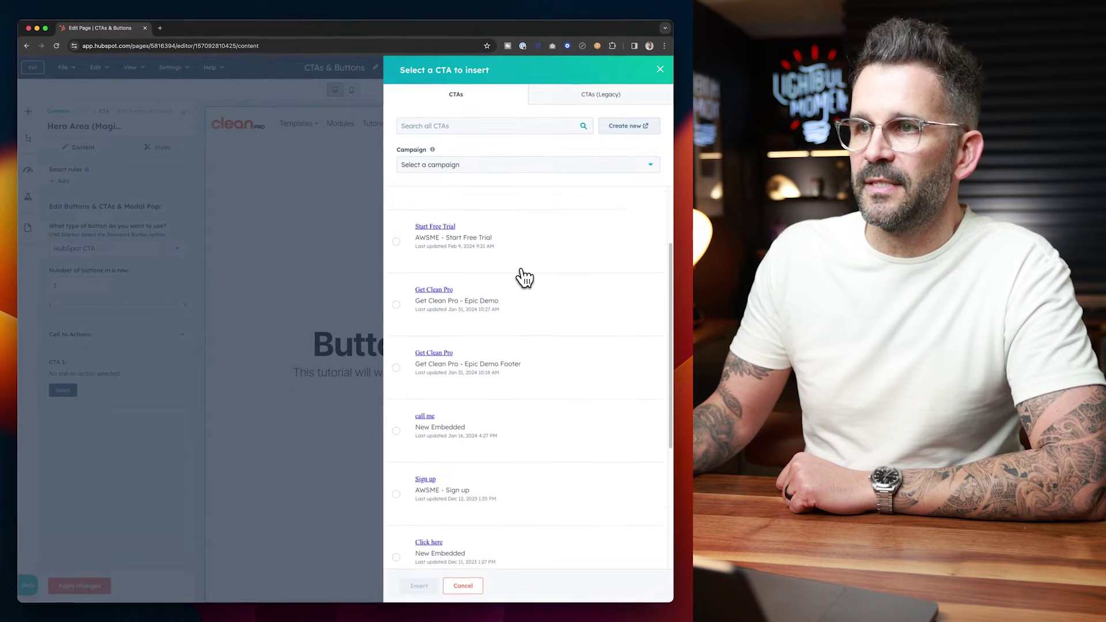
{"action": "scroll", "coordinate": [521, 291], "scroll_direction": "up", "scroll_amount": 3}
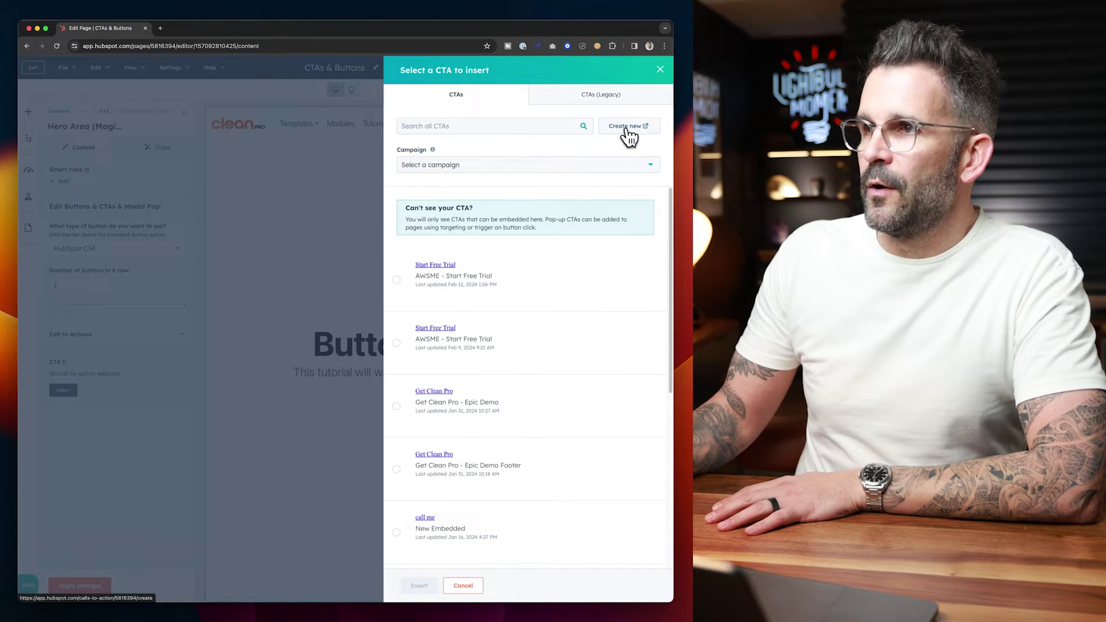
{"action": "left_click", "coordinate": [630, 127]}
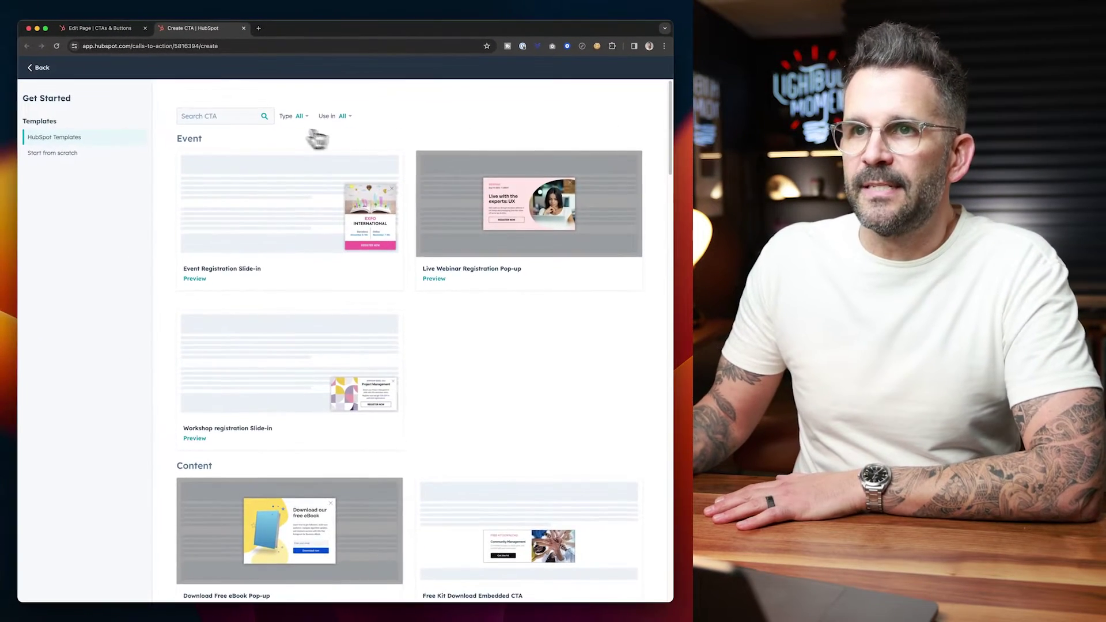
{"action": "left_click", "coordinate": [55, 154]}
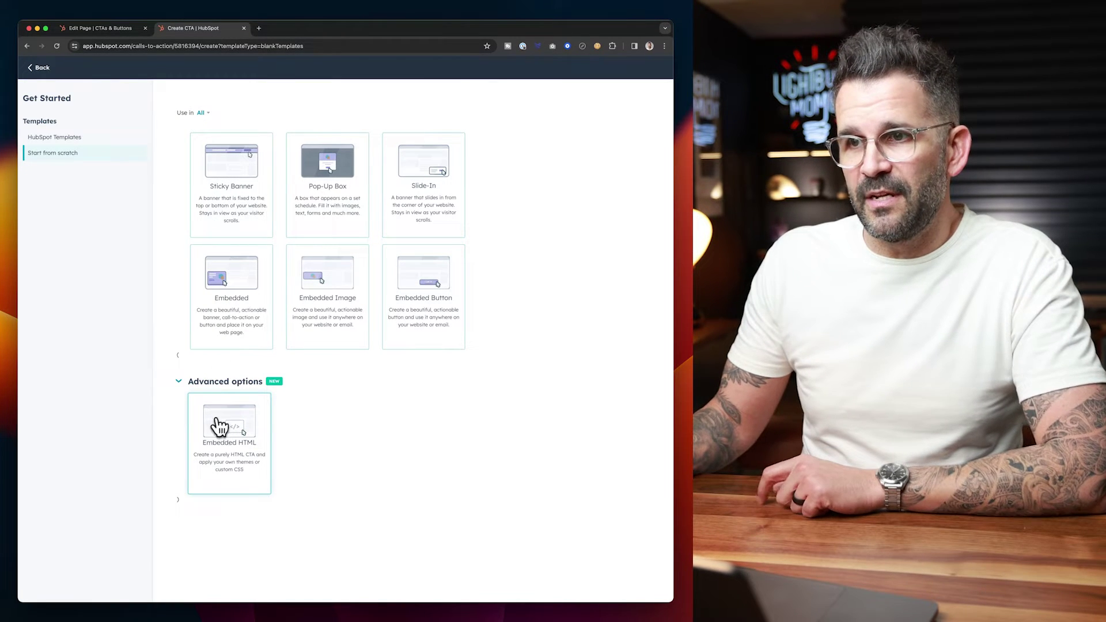
{"action": "left_click", "coordinate": [237, 437]}
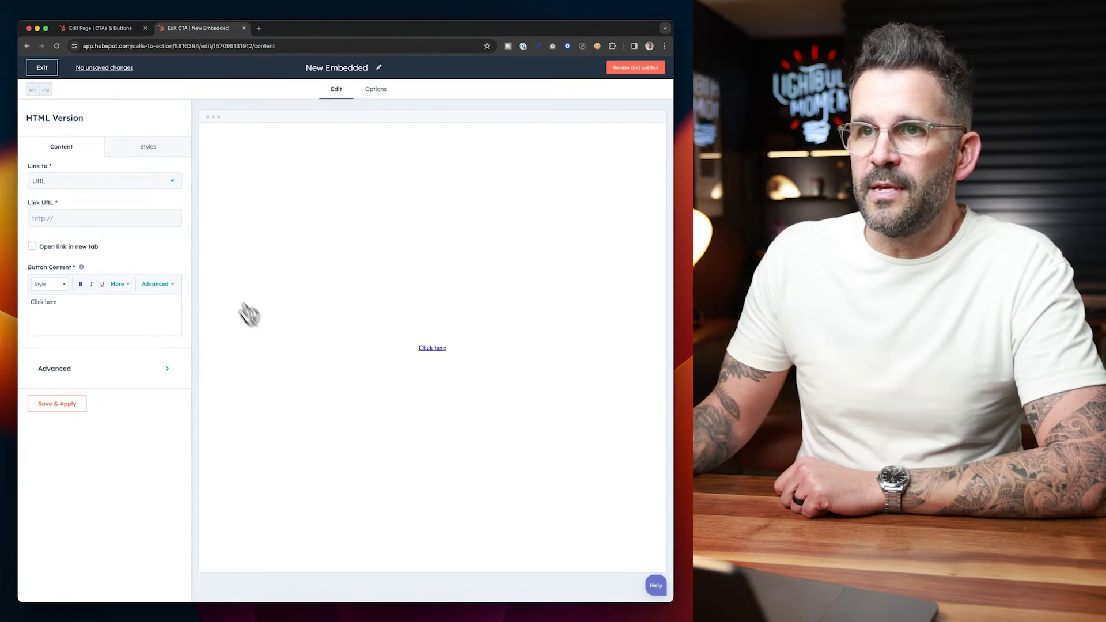
- Link the new CTA to the site page clean pro - tutorials and set its button content to Watch Tutorials
{"action": "left_click", "coordinate": [85, 178]}
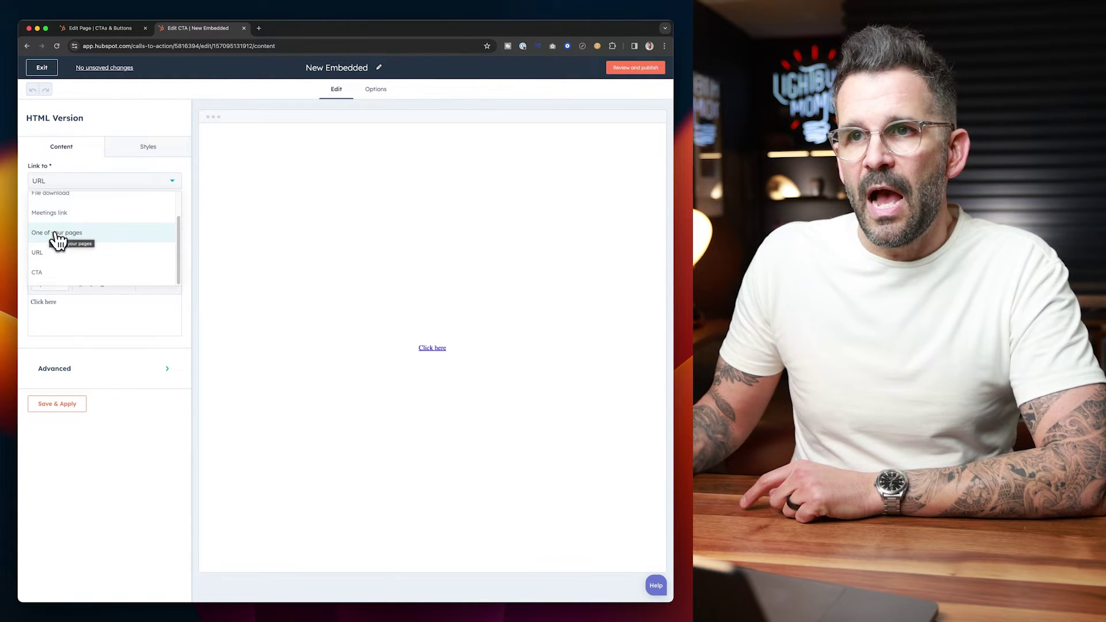
{"action": "left_click", "coordinate": [55, 235]}
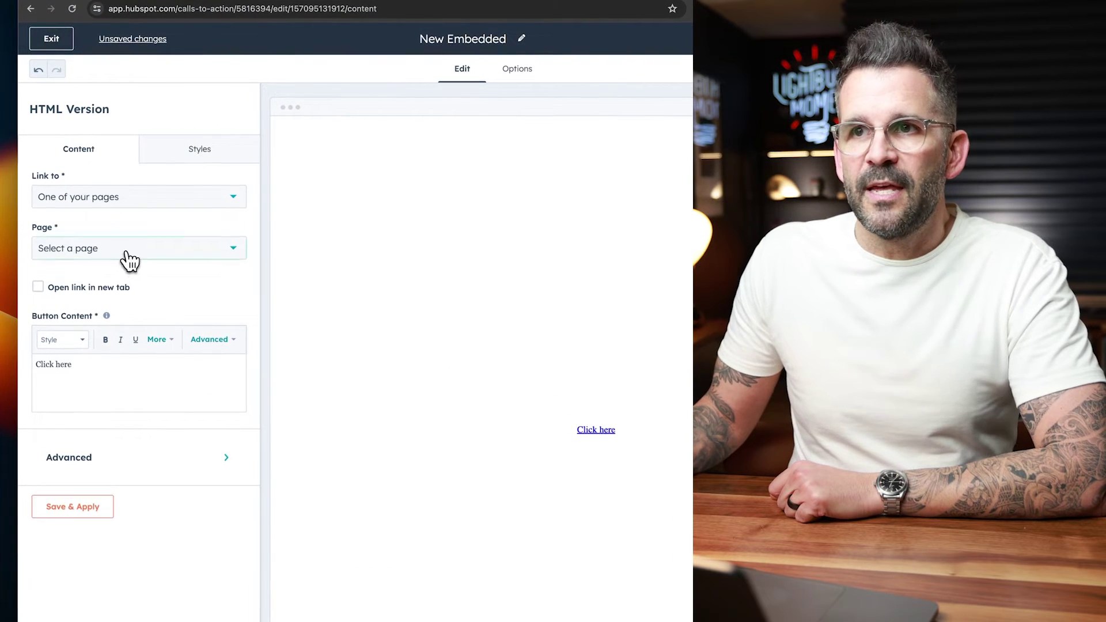
{"action": "left_click", "coordinate": [129, 260]}
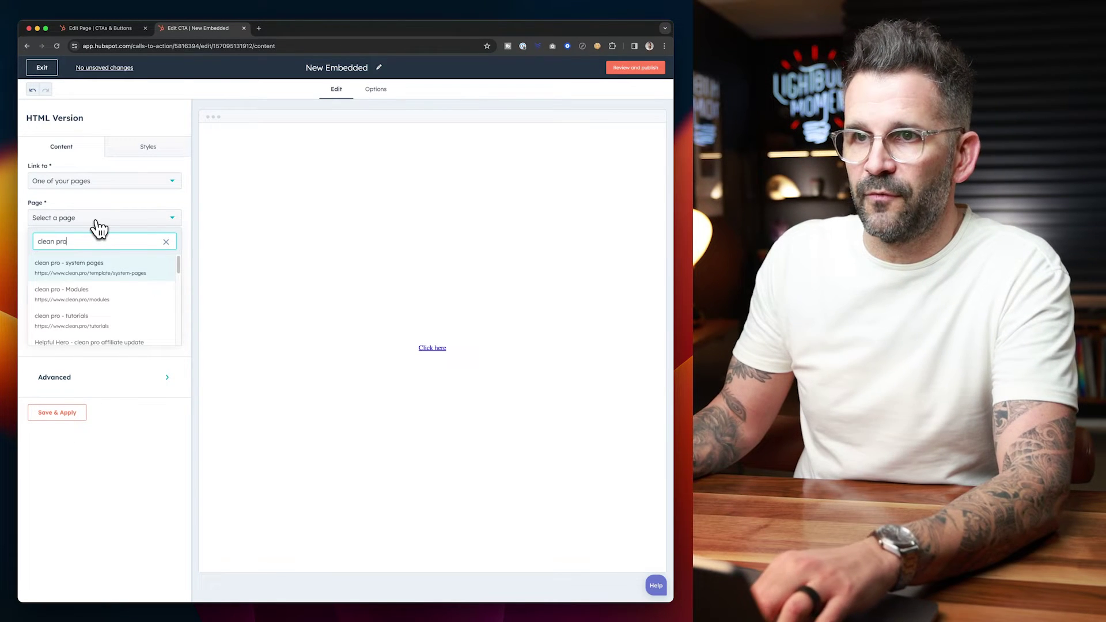
{"action": "left_click", "coordinate": [79, 320]}
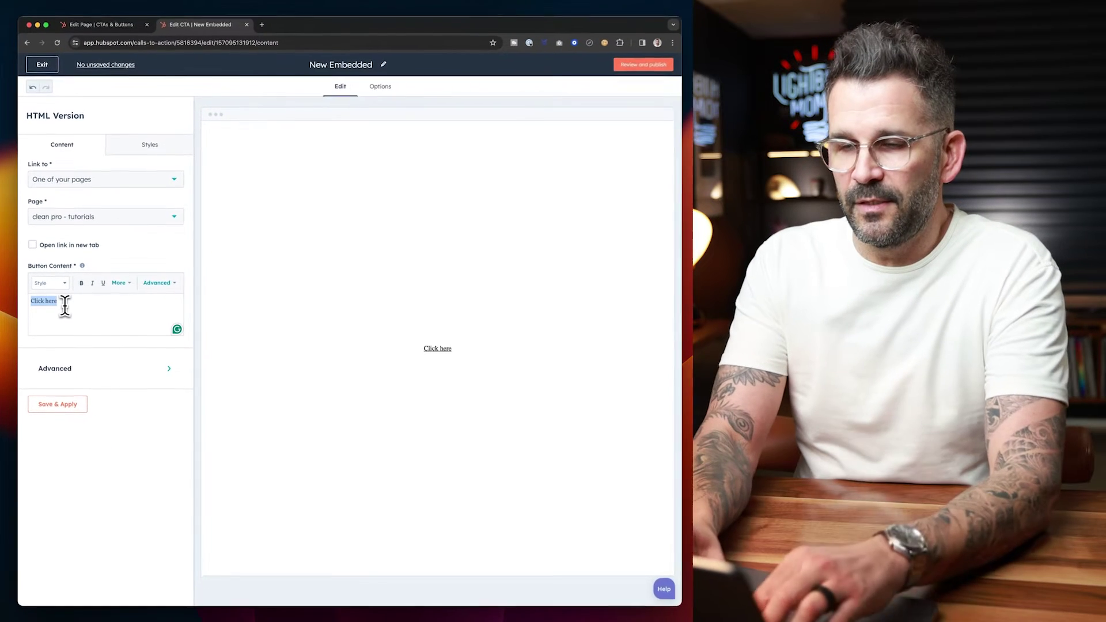
{"action": "type", "text": "Watch"}
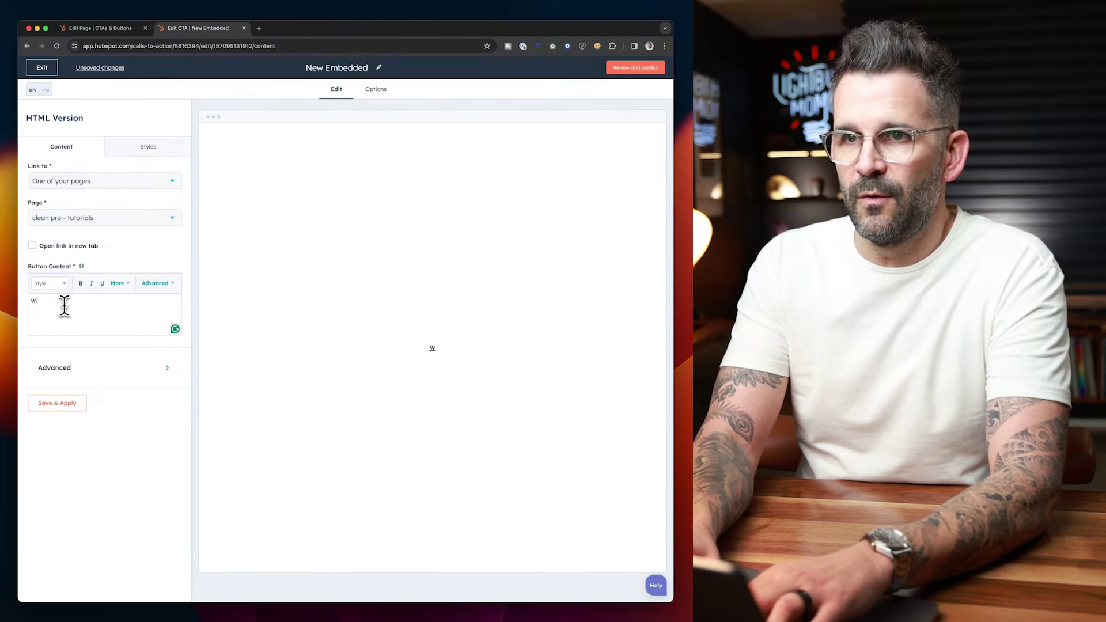
{"action": "type", "text": " Tutorials"}
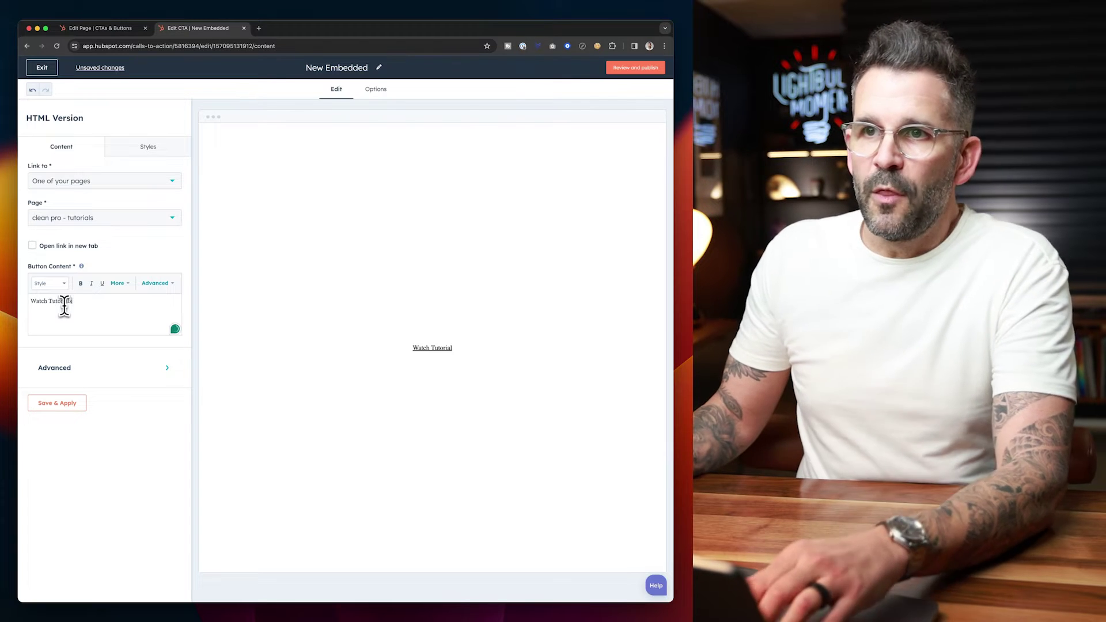
- Highlight the Watch Tutorials button text and look at its additional formatting options, including clearing styles
{"action": "left_click_drag", "start_coordinate": [74, 301], "coordinate": [32, 302]}
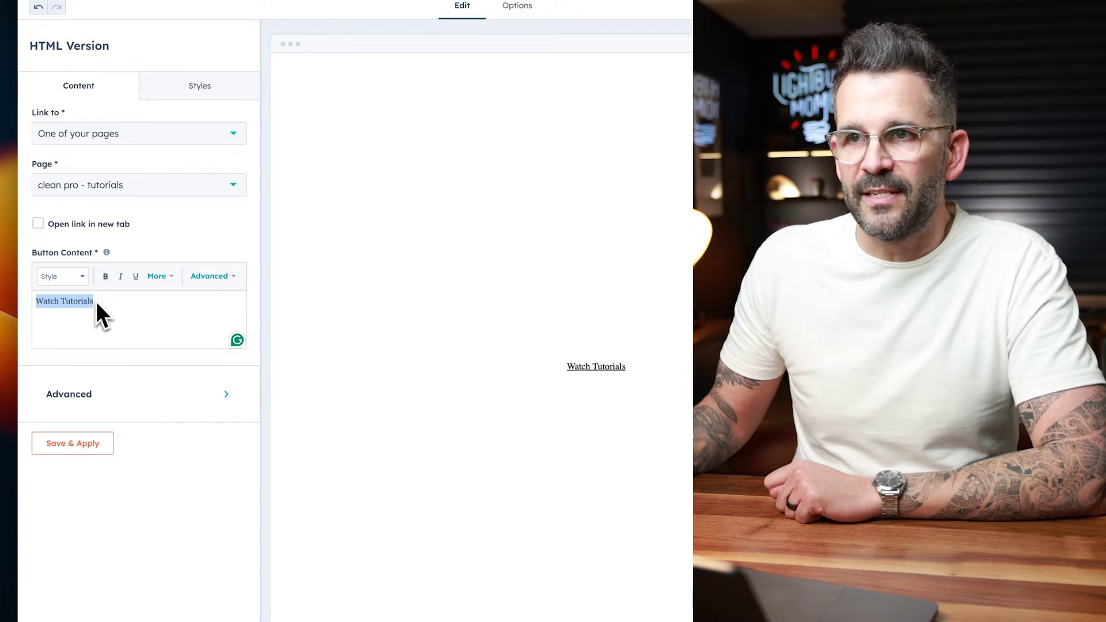
{"action": "left_click_drag", "start_coordinate": [99, 304], "coordinate": [31, 300]}
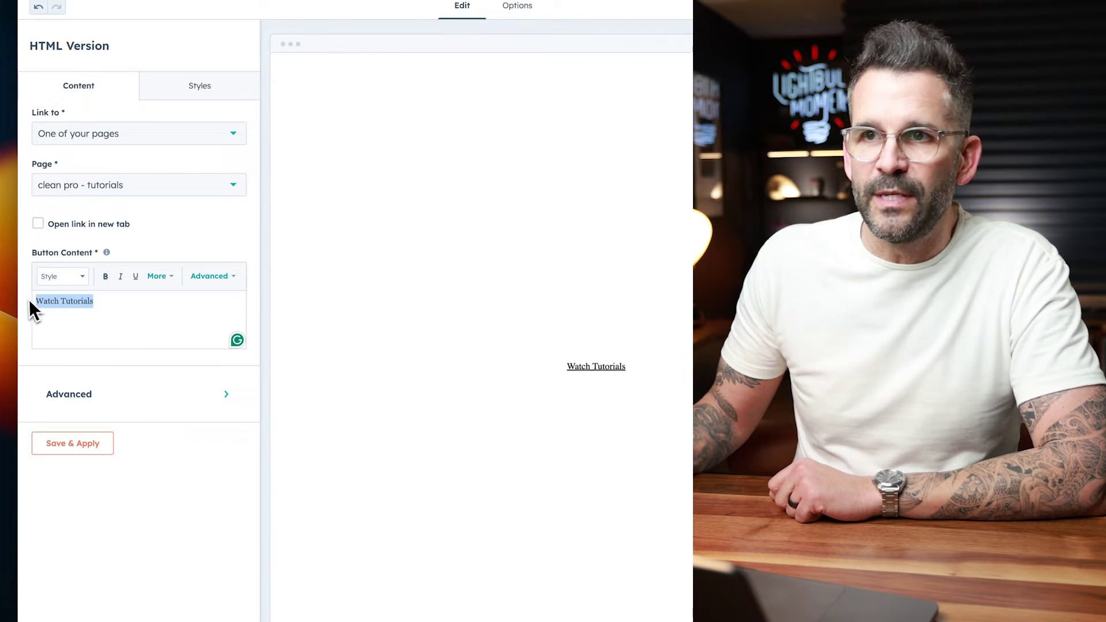
{"action": "left_click", "coordinate": [162, 277]}
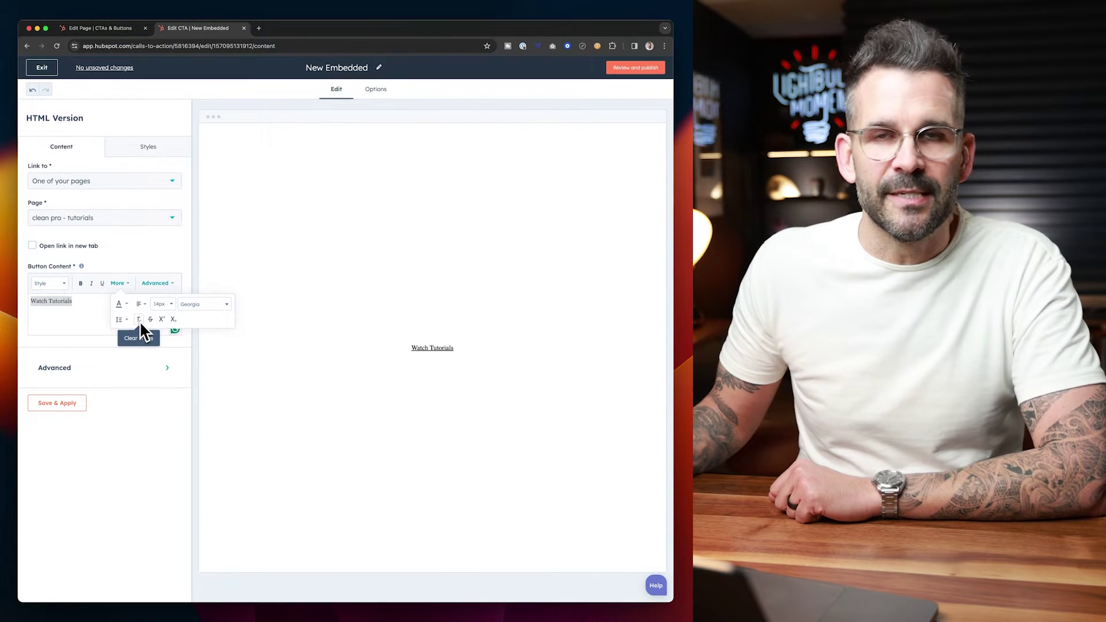
{"action": "left_click", "coordinate": [86, 318]}
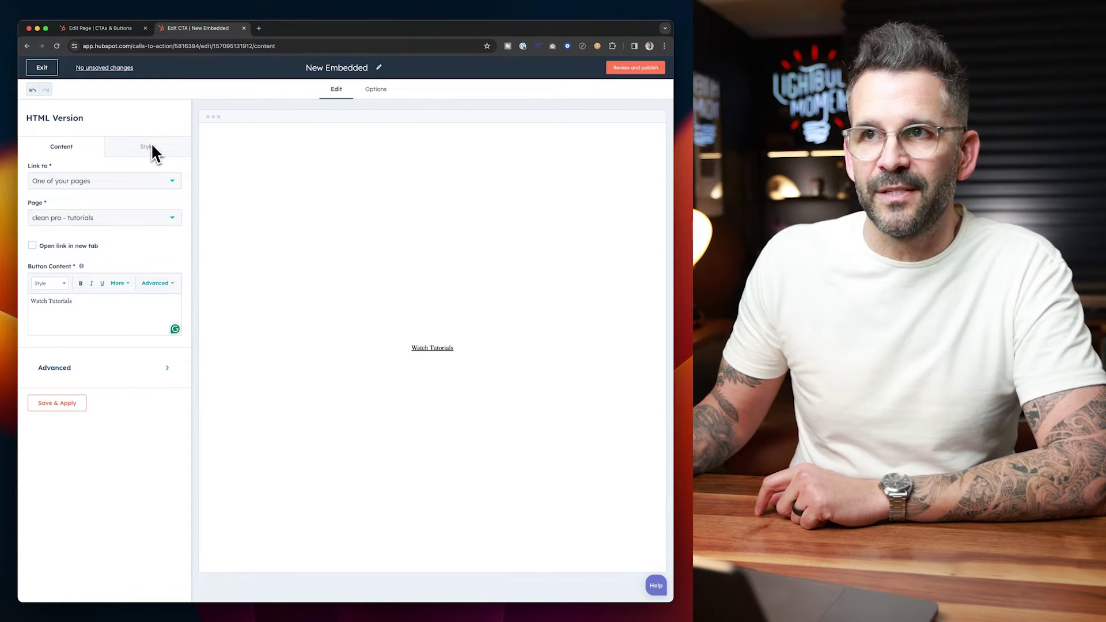
- Assign the custom CSS class cta-primary in the CTA's advanced settings and save and apply it
{"action": "left_click", "coordinate": [105, 377]}
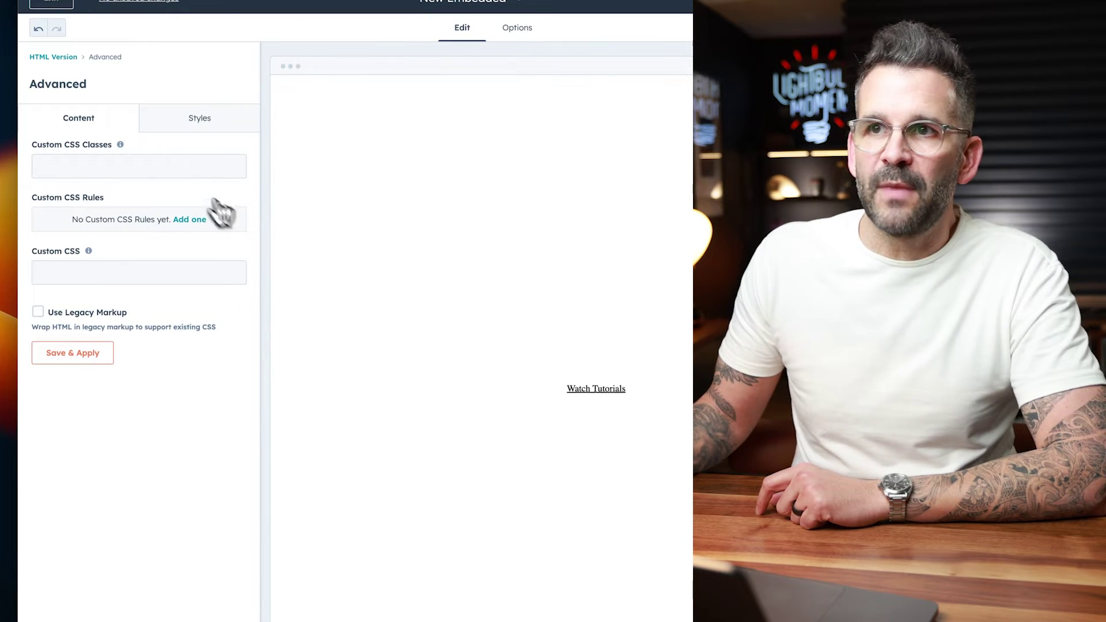
{"action": "left_click", "coordinate": [72, 168]}
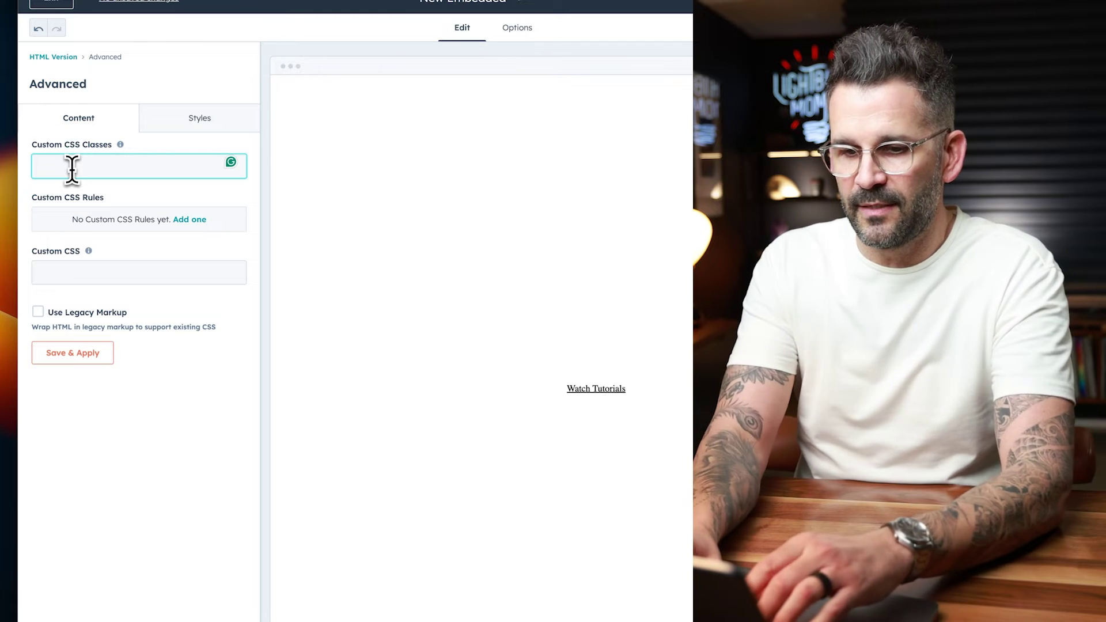
{"action": "type", "text": "cta-"}
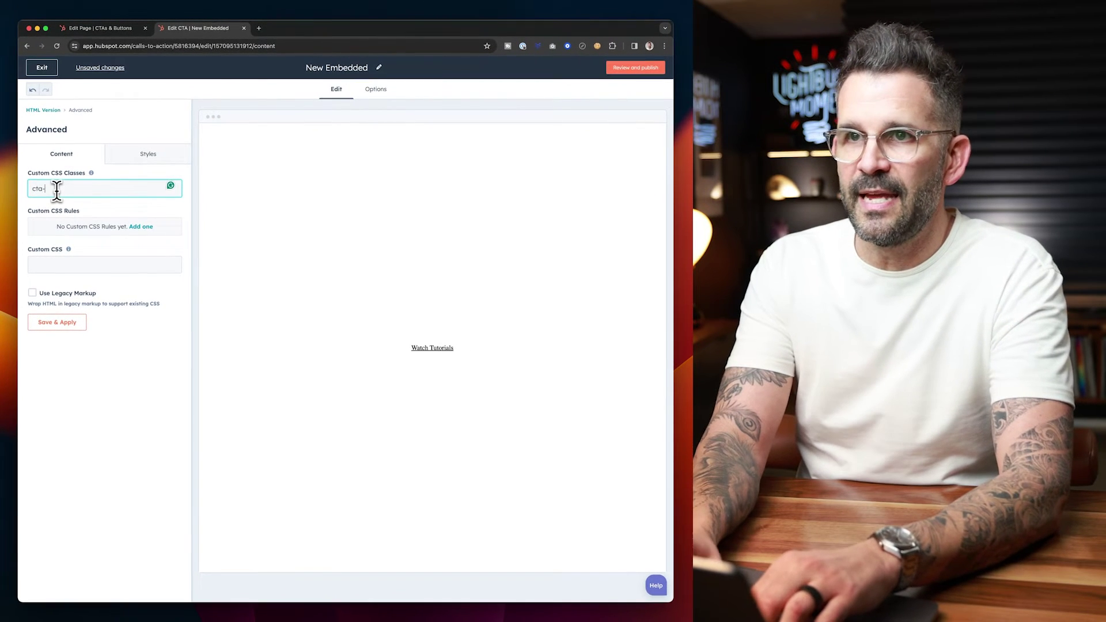
{"action": "type", "text": "primary"}
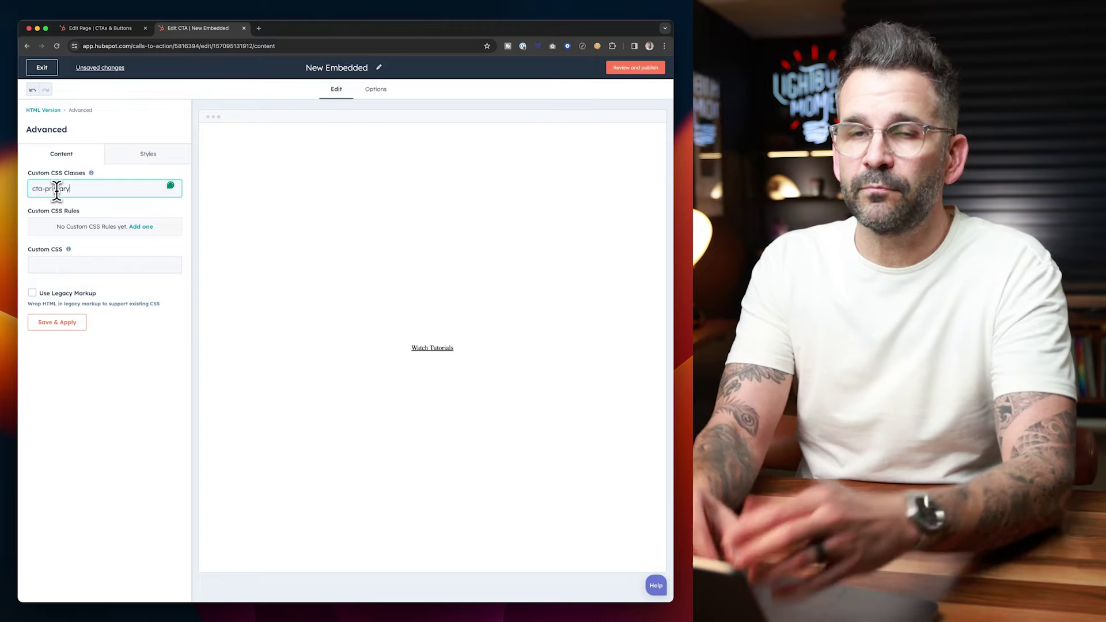
{"action": "double_click", "coordinate": [56, 190]}
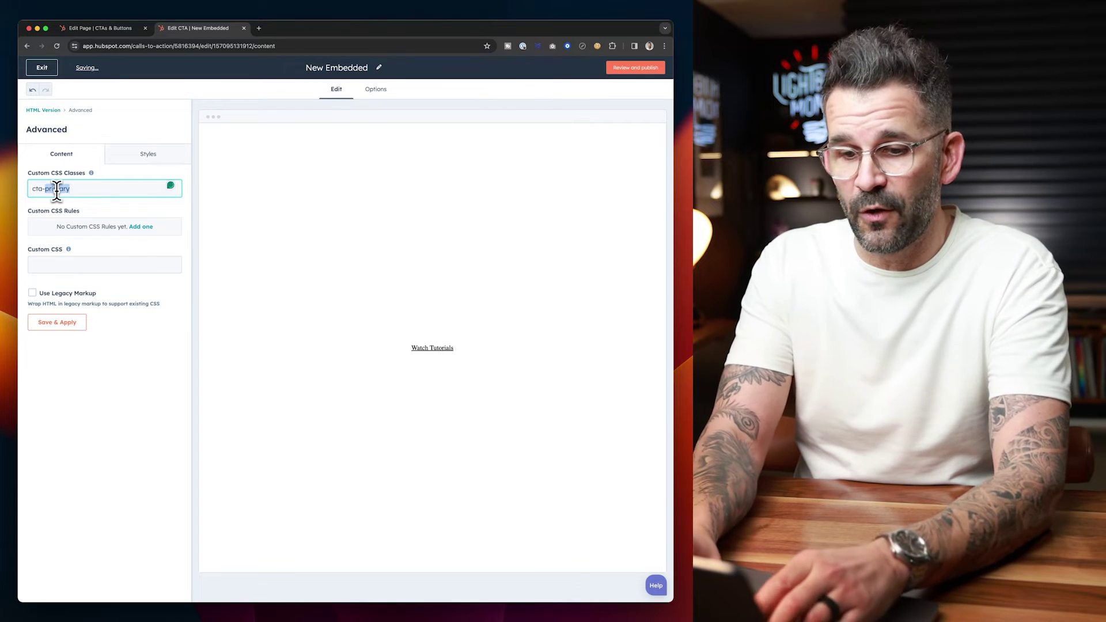
{"action": "type", "text": "s"}
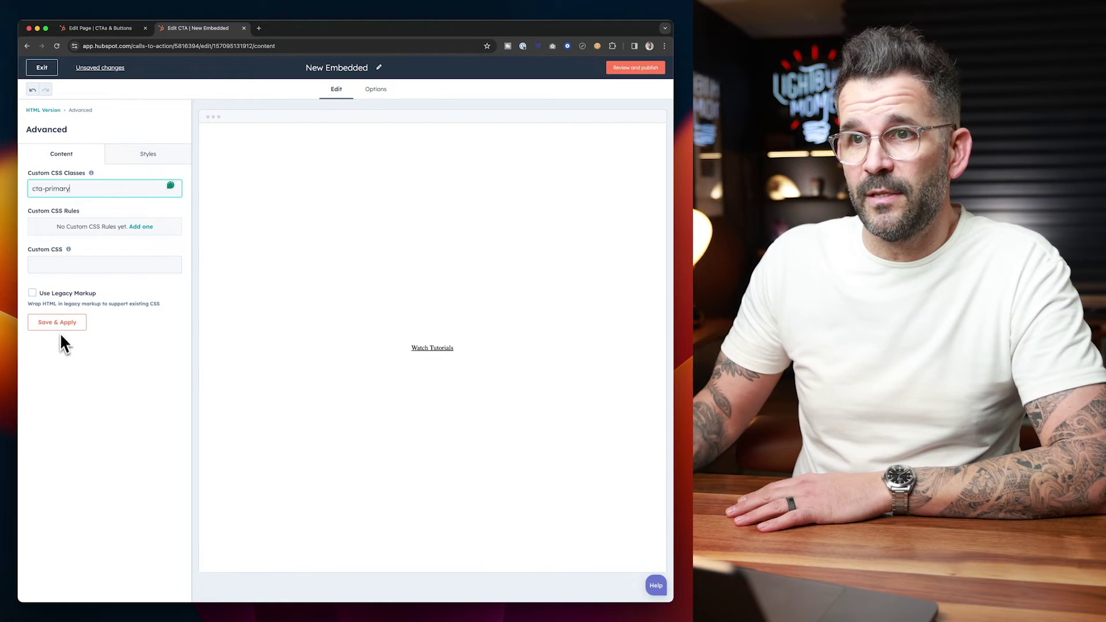
{"action": "left_click", "coordinate": [64, 324]}
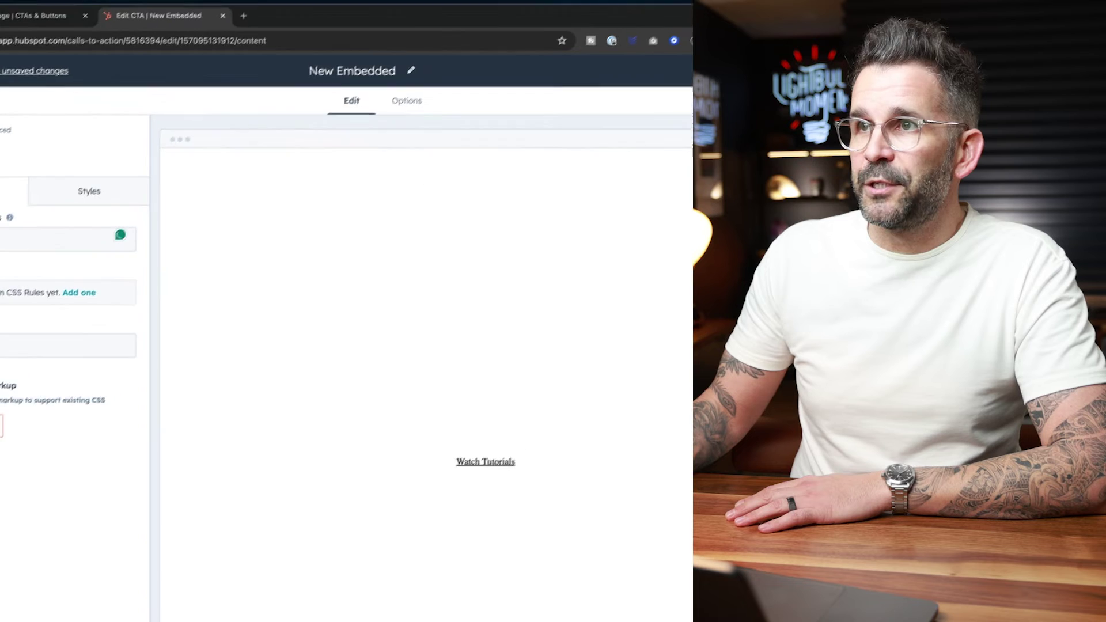
- Rename the CTA as Watch Tutorial (cta-primary)
{"action": "left_click", "coordinate": [411, 72]}
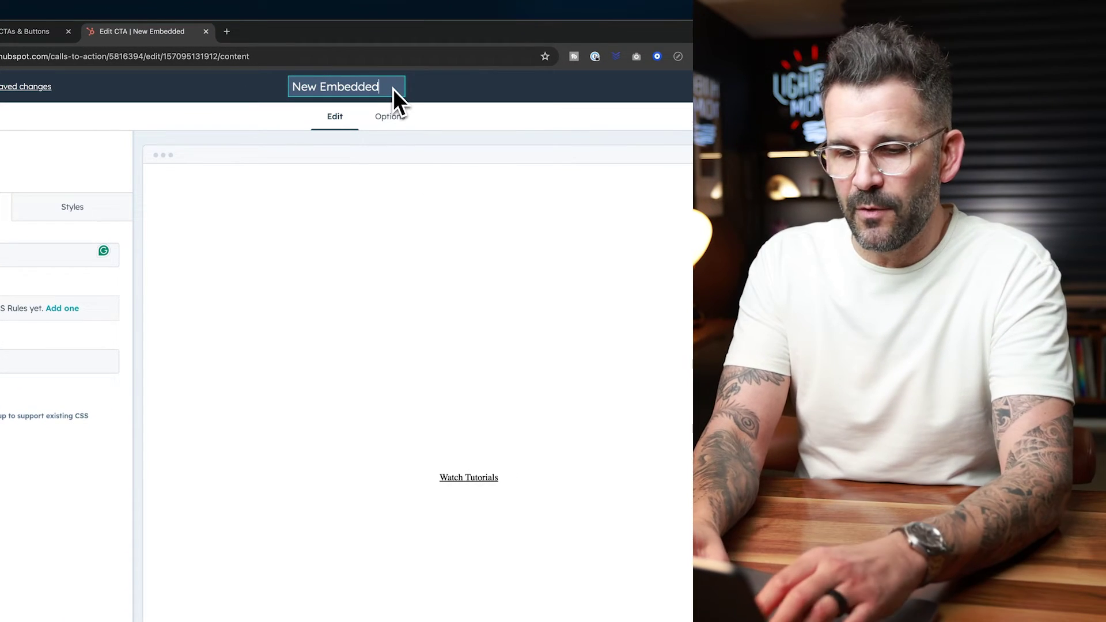
{"action": "key", "text": "super+a"}
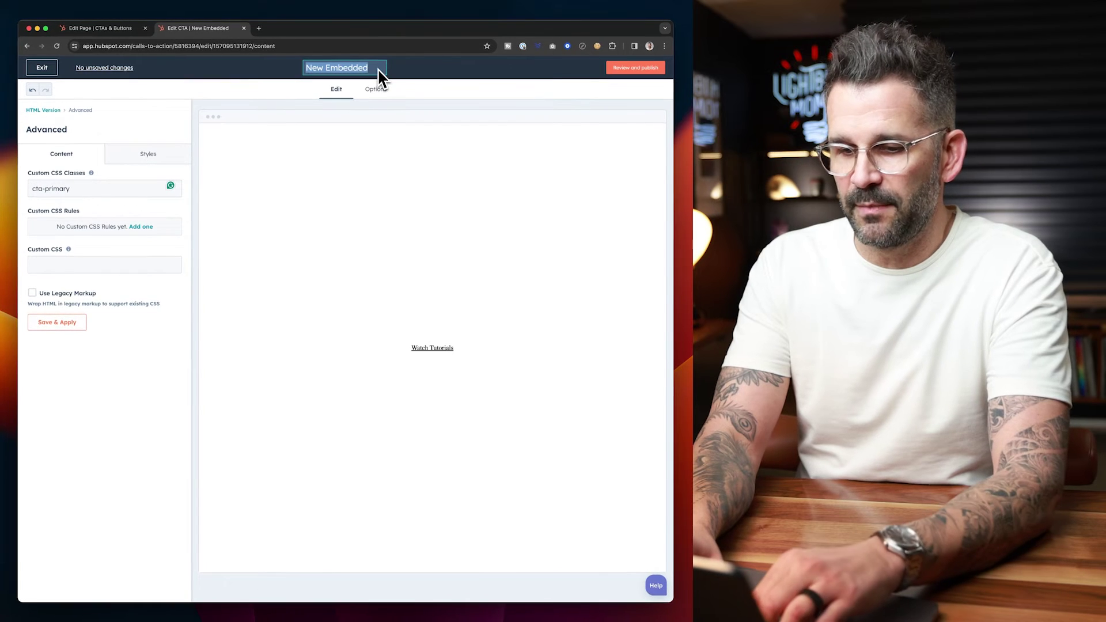
{"action": "type", "text": "Watch Tuto"}
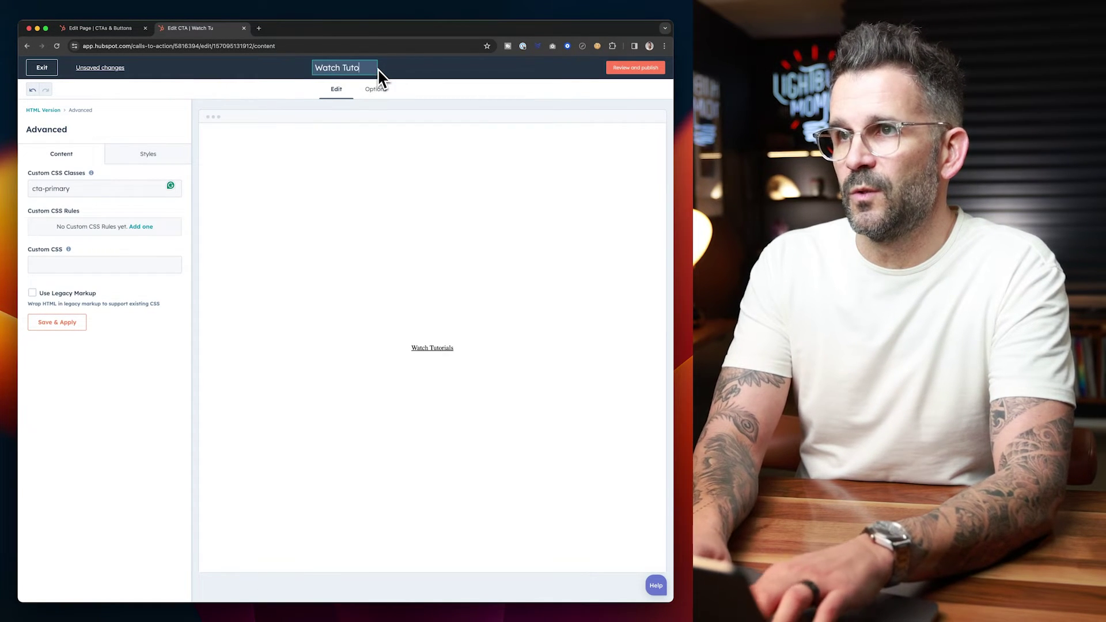
{"action": "type", "text": "rial (cta-primary"}
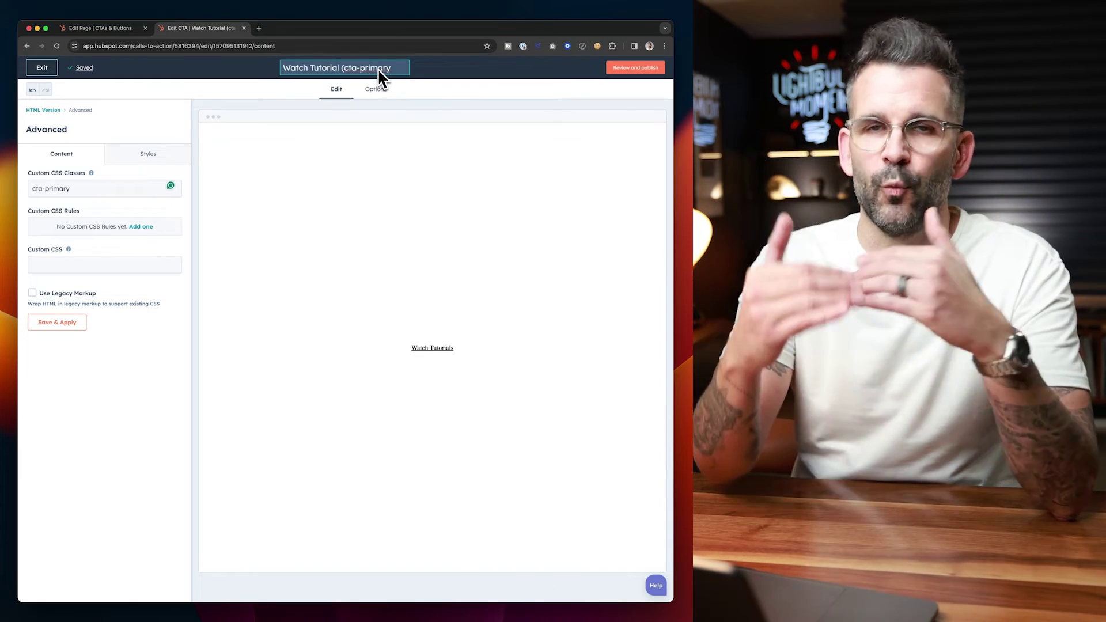
{"action": "type", "text": ")"}
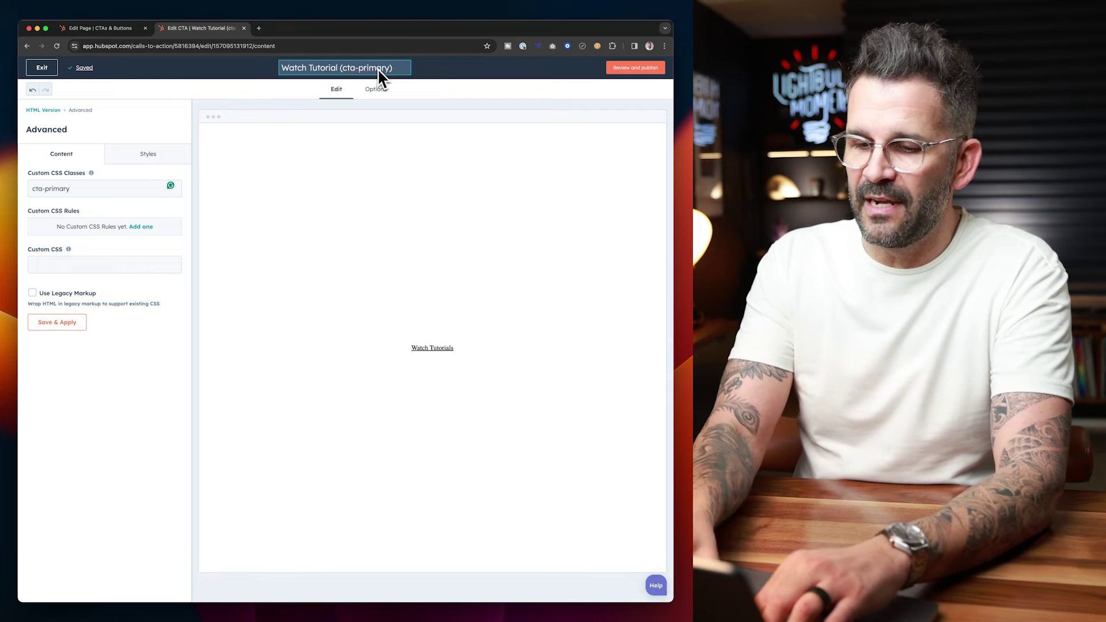
{"action": "type", "text": " - dmo"}
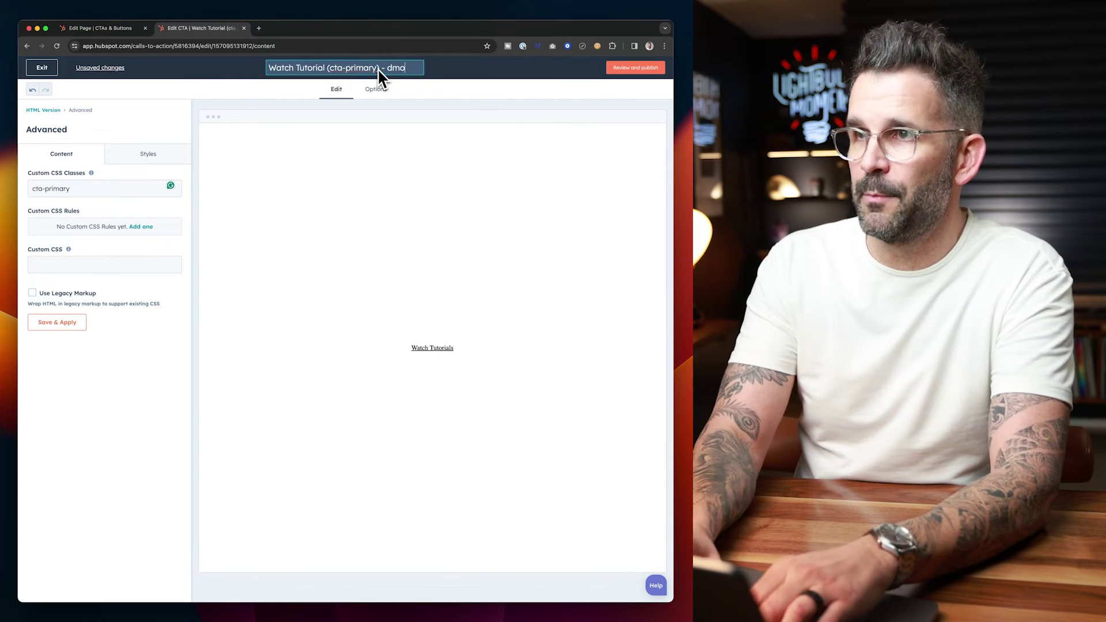
{"action": "key", "text": "BackSpace"}
{"action": "key", "text": "BackSpace"}
{"action": "key", "text": "BackSpace"}
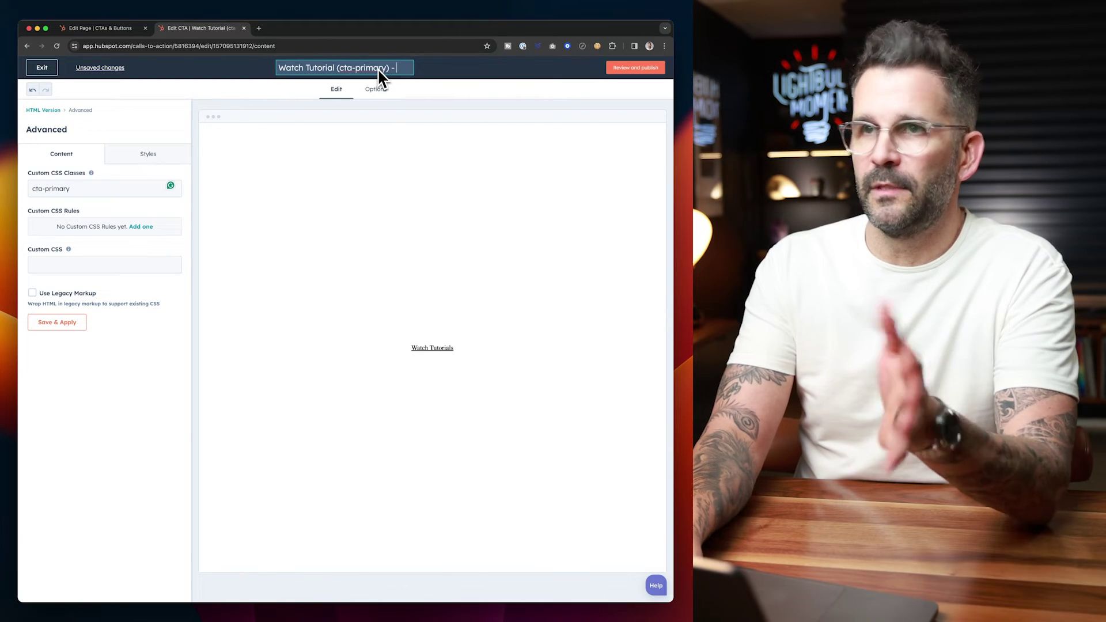
{"action": "key", "text": "BackSpace"}
{"action": "key", "text": "BackSpace"}
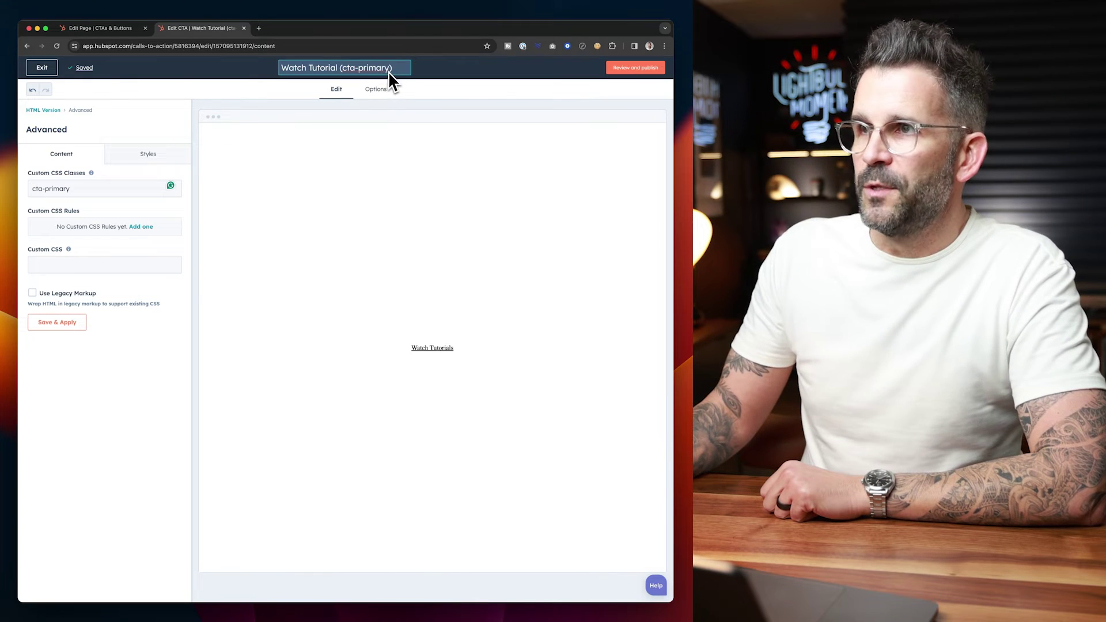
- Review and publish the Watch Tutorial (cta-primary) CTA, closing the publishing confirmation
{"action": "left_click", "coordinate": [632, 69]}
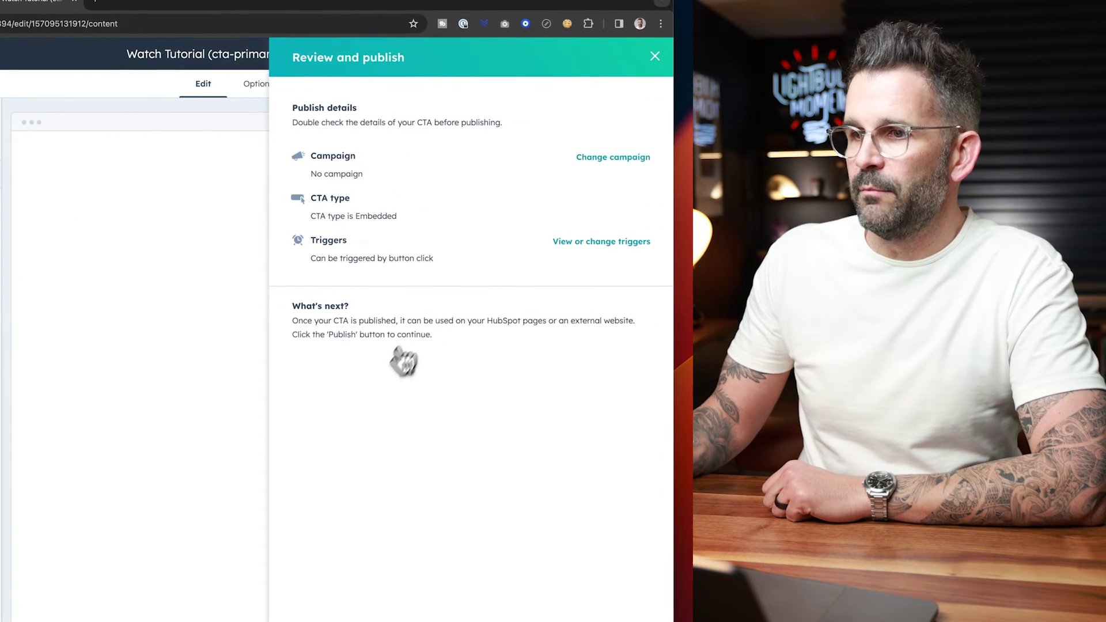
{"action": "left_click", "coordinate": [434, 596]}
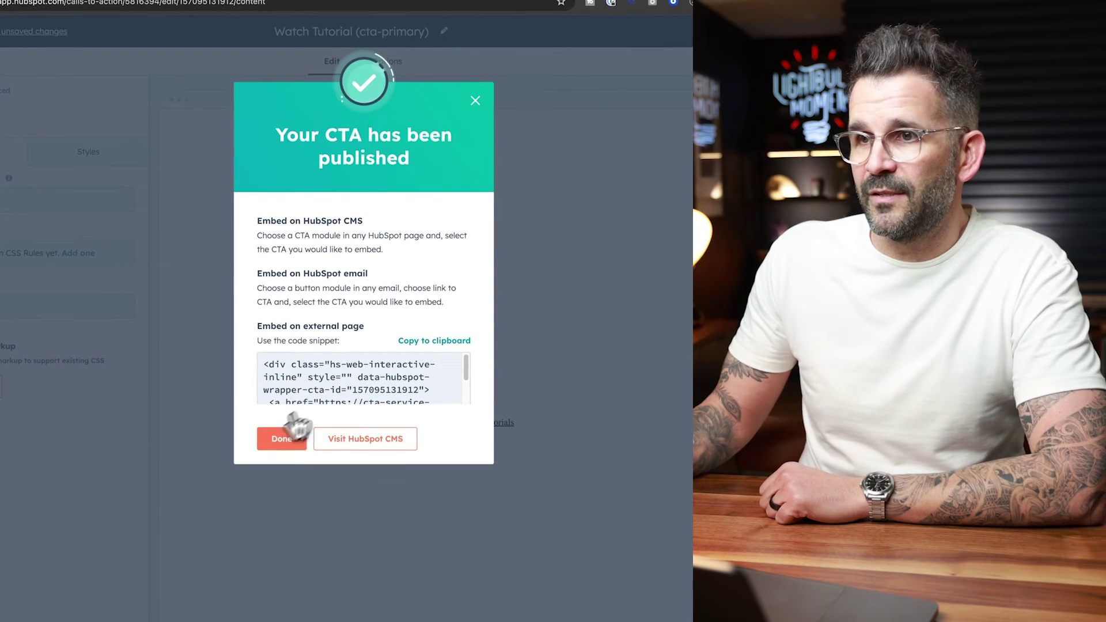
{"action": "left_click", "coordinate": [290, 443]}
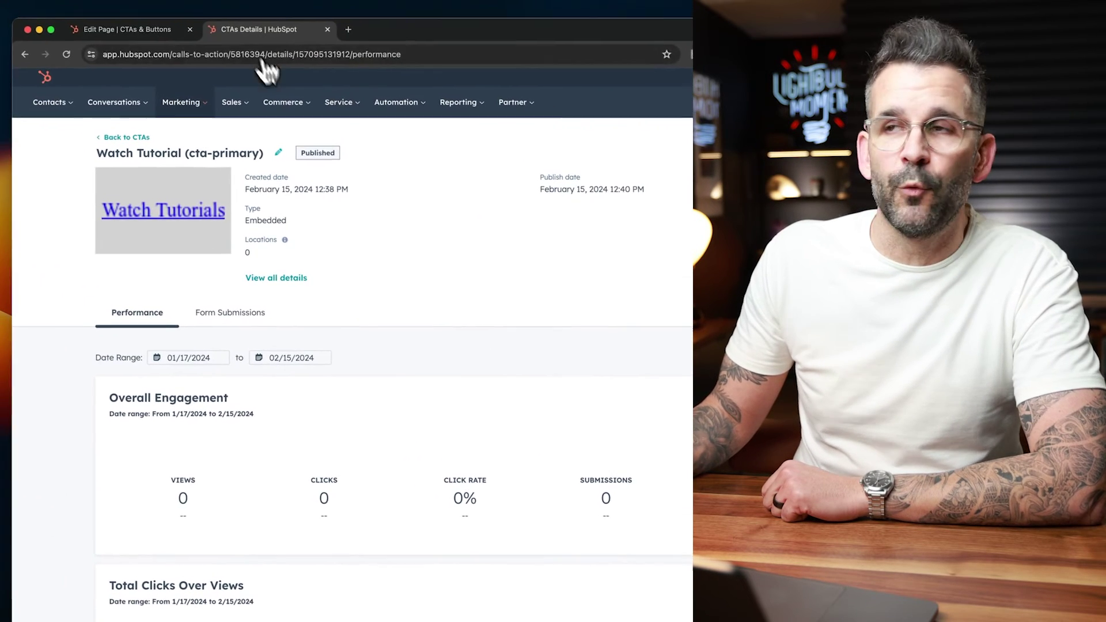
- Insert the Watch Tutorial (cta-primary) CTA as CTA 1 in the page's hero area and apply the change
{"action": "left_click", "coordinate": [101, 31]}
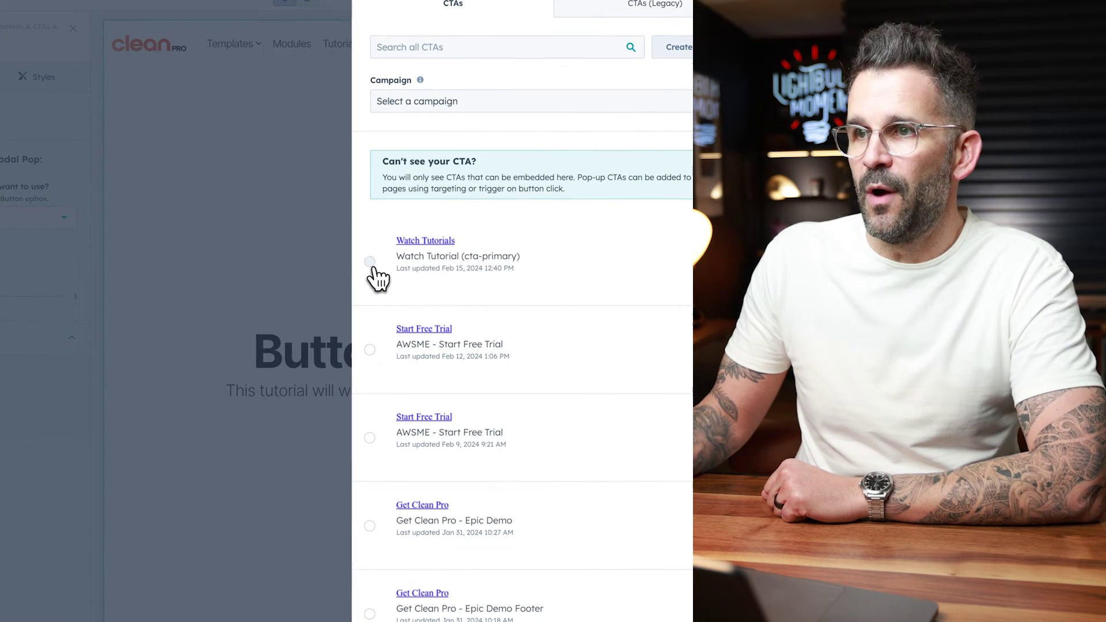
{"action": "left_click", "coordinate": [372, 264]}
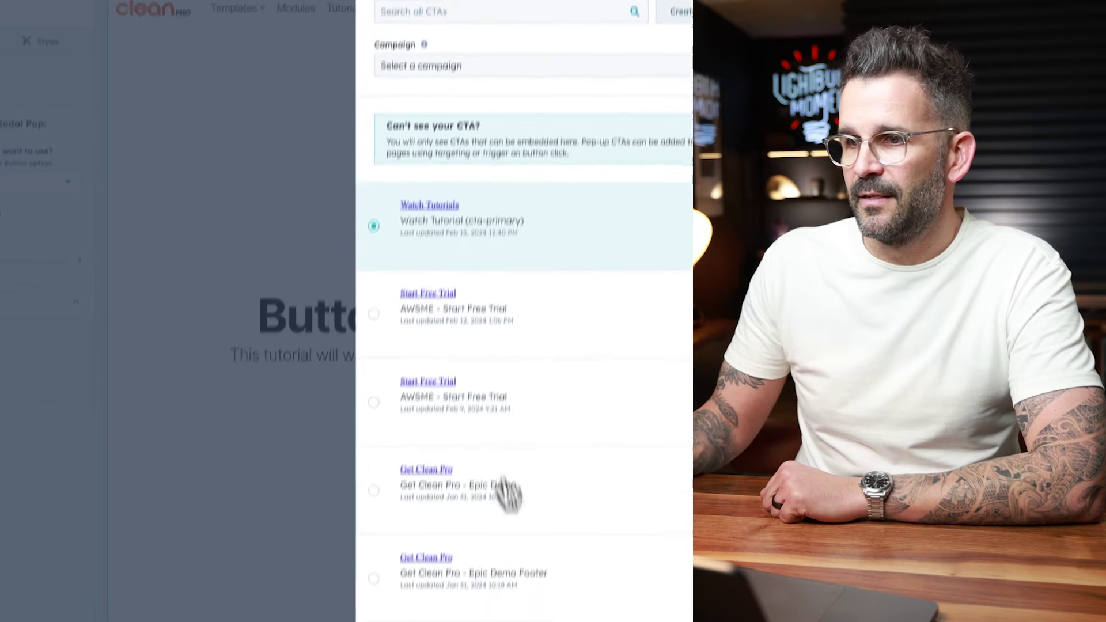
{"action": "left_click", "coordinate": [415, 585]}
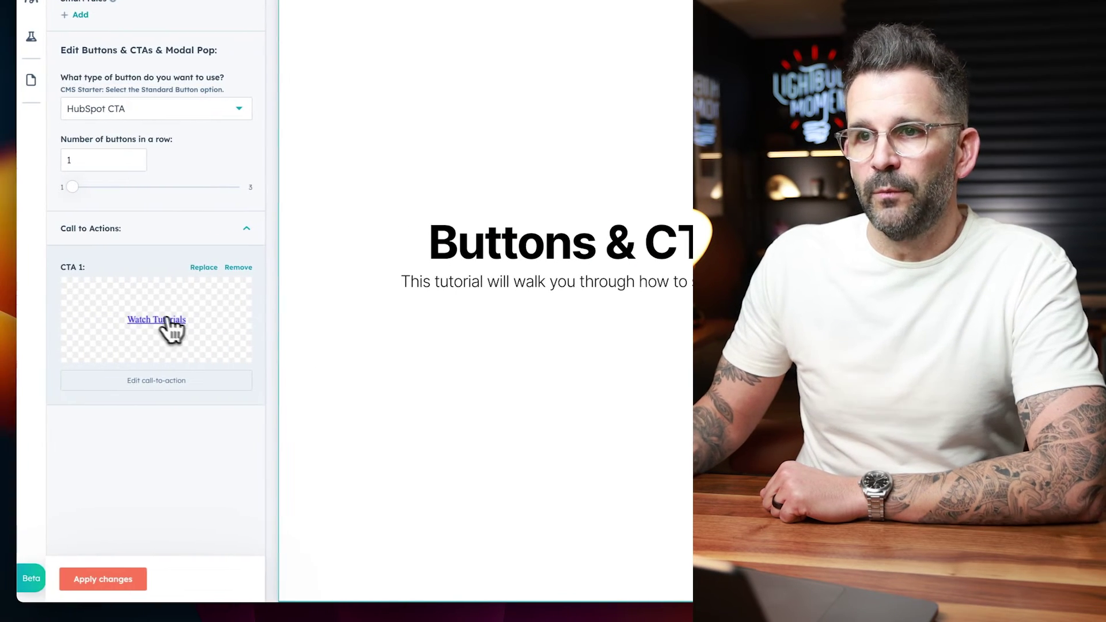
{"action": "left_click", "coordinate": [104, 580]}
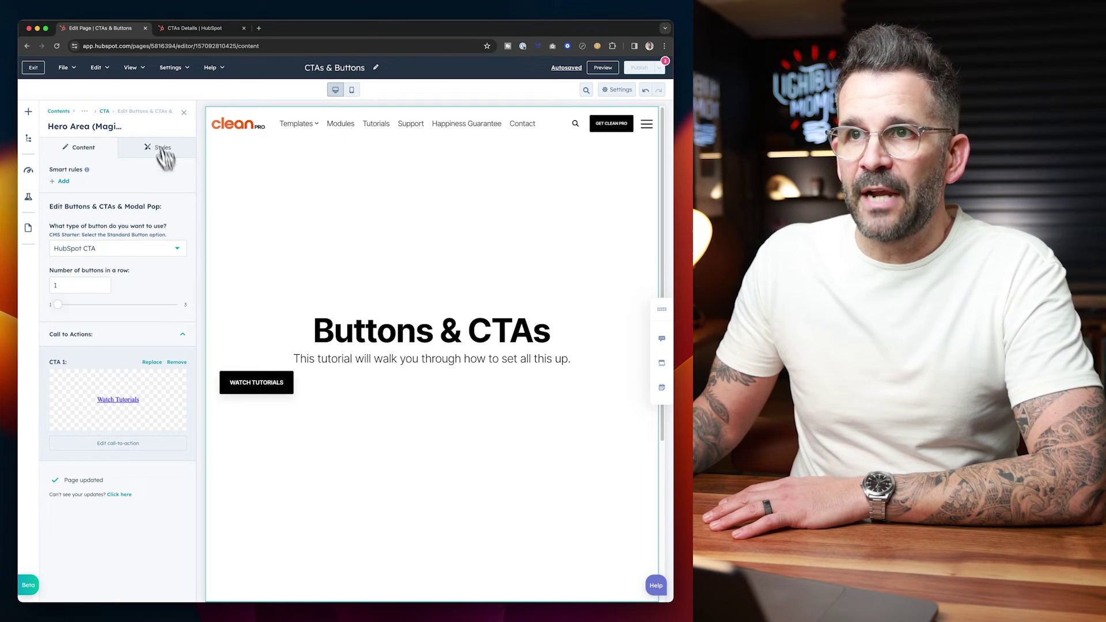
- Set the hero area's CTA element alignment to Center and apply the change
{"action": "left_click", "coordinate": [105, 111]}
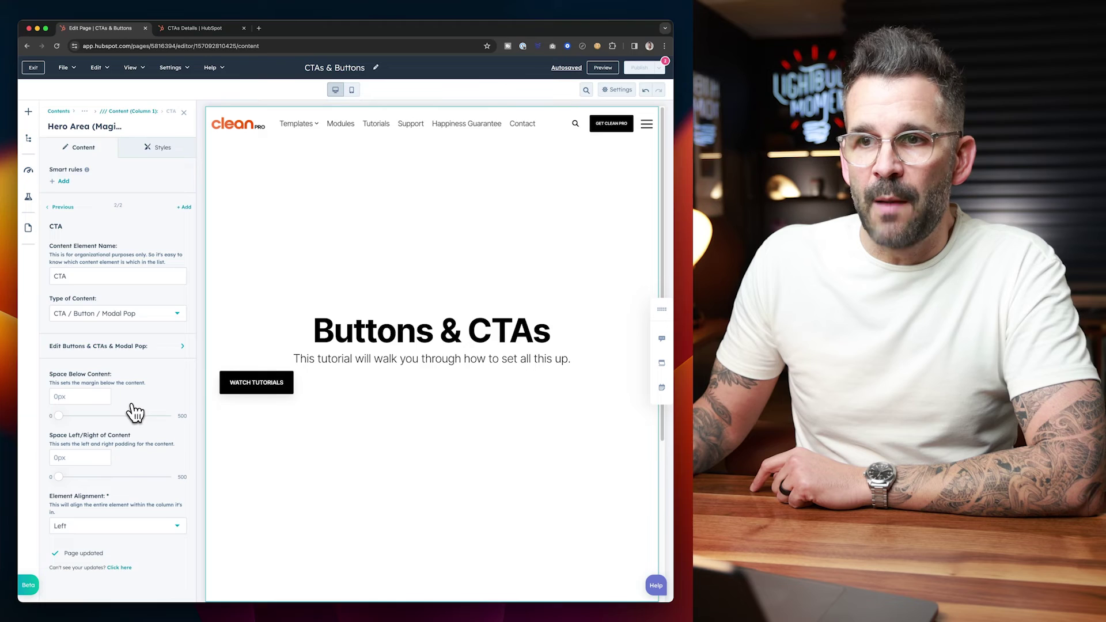
{"action": "left_click", "coordinate": [132, 525]}
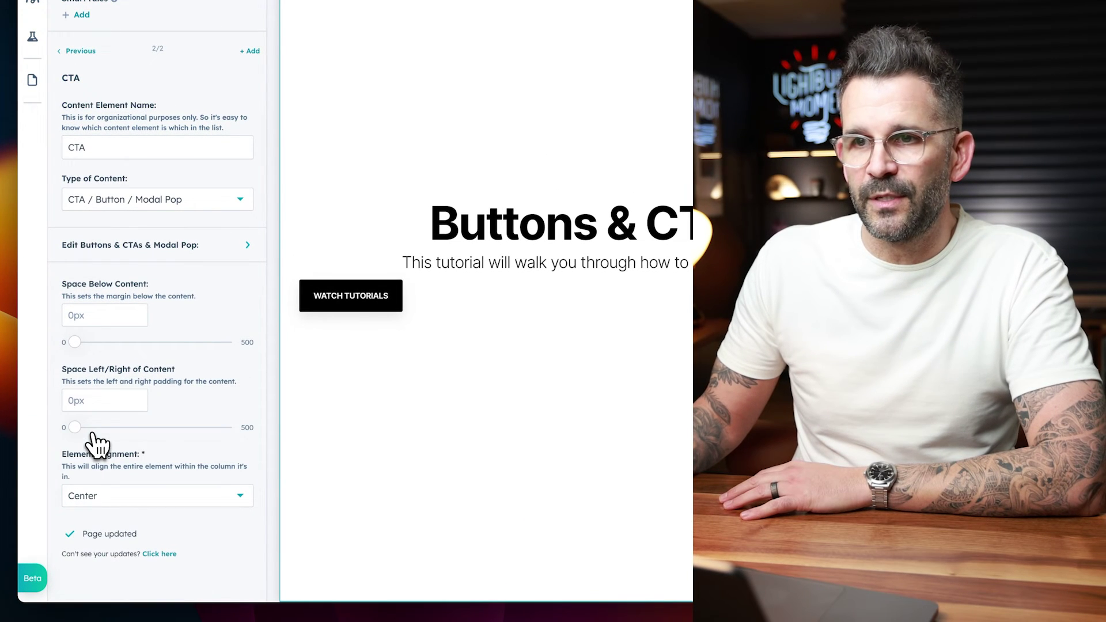
{"action": "left_click", "coordinate": [118, 588]}
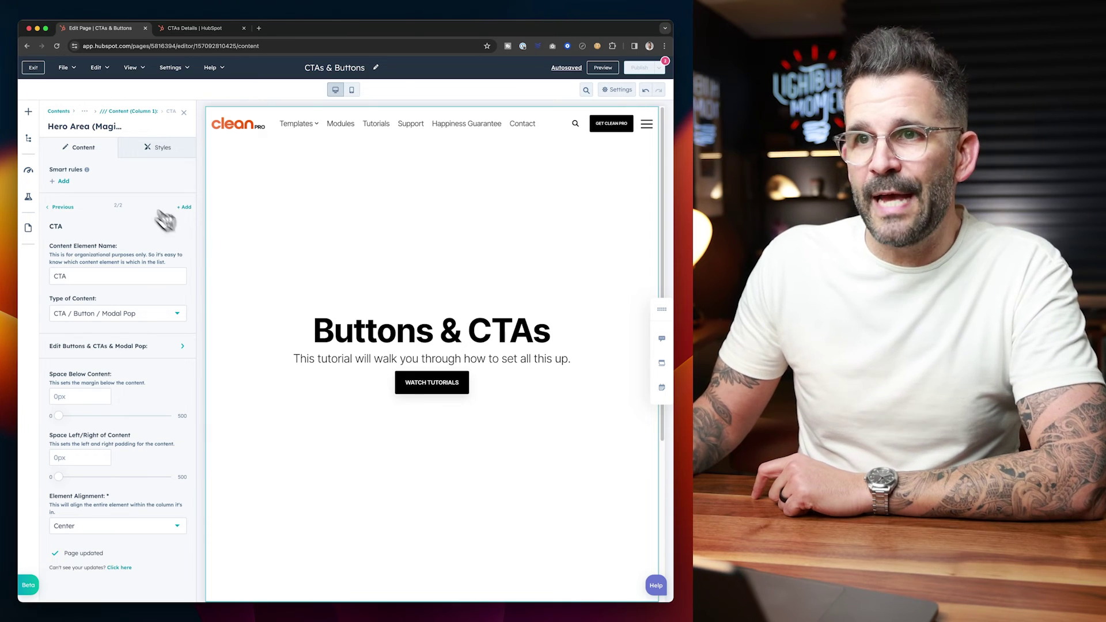
- Set the space below the hero area's Headline content element to 25 px and apply the change
{"action": "left_click", "coordinate": [63, 207]}
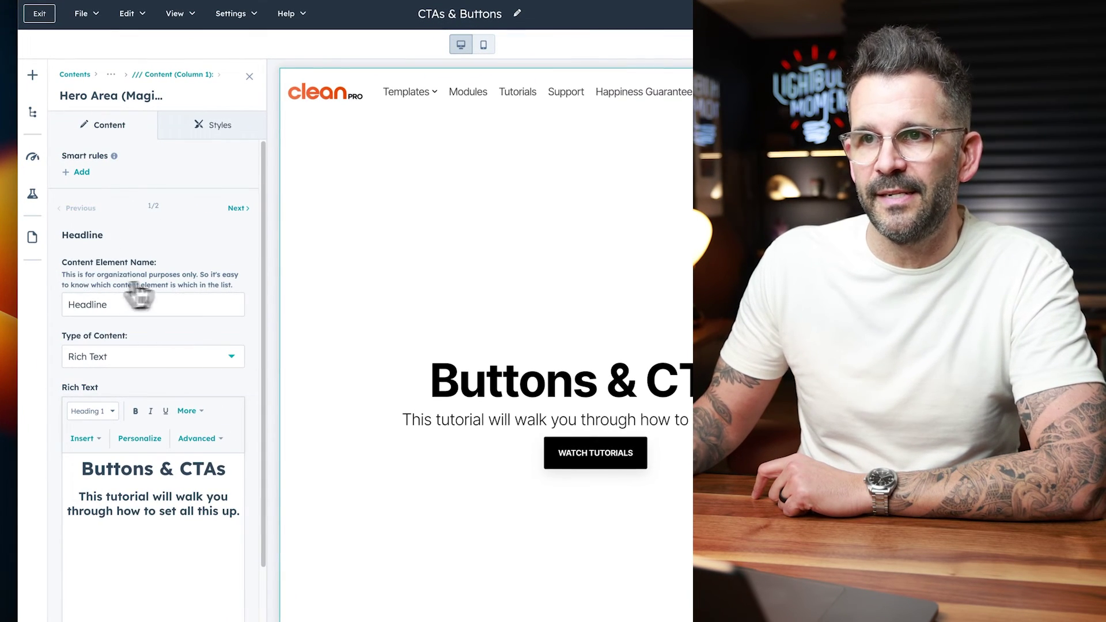
{"action": "scroll", "coordinate": [116, 546], "scroll_direction": "down", "scroll_amount": 2}
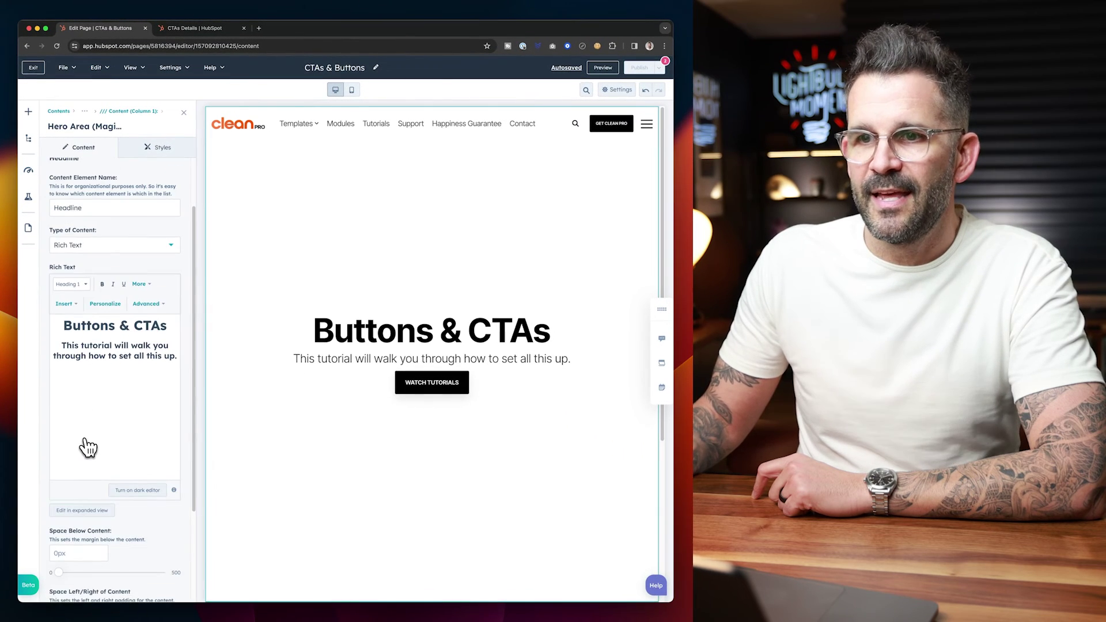
{"action": "scroll", "coordinate": [88, 447], "scroll_direction": "down", "scroll_amount": 5}
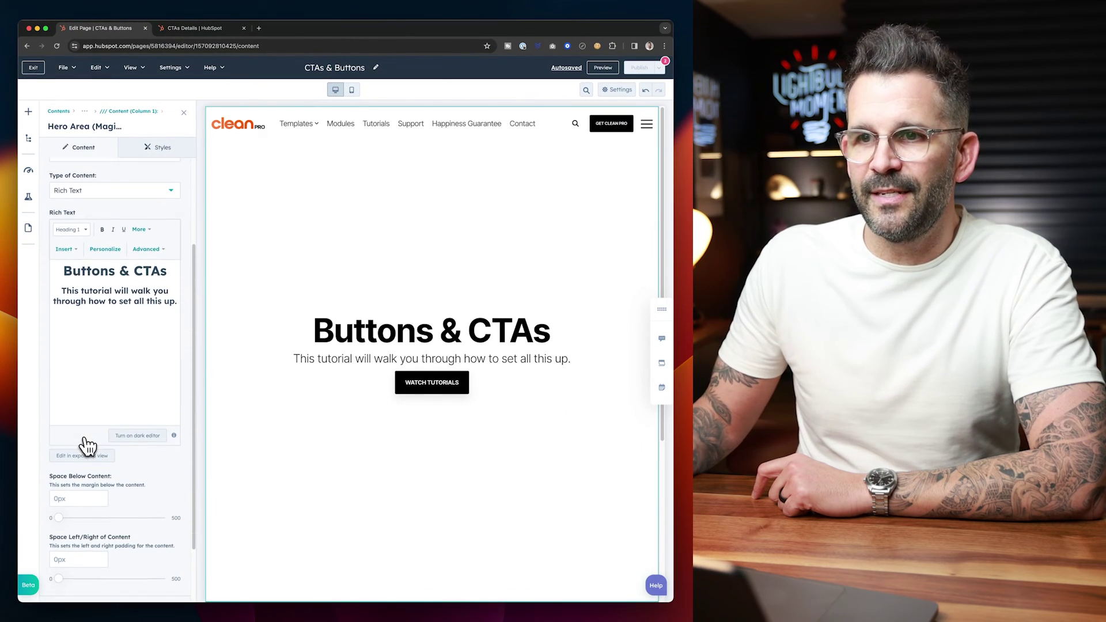
{"action": "left_click", "coordinate": [67, 425]}
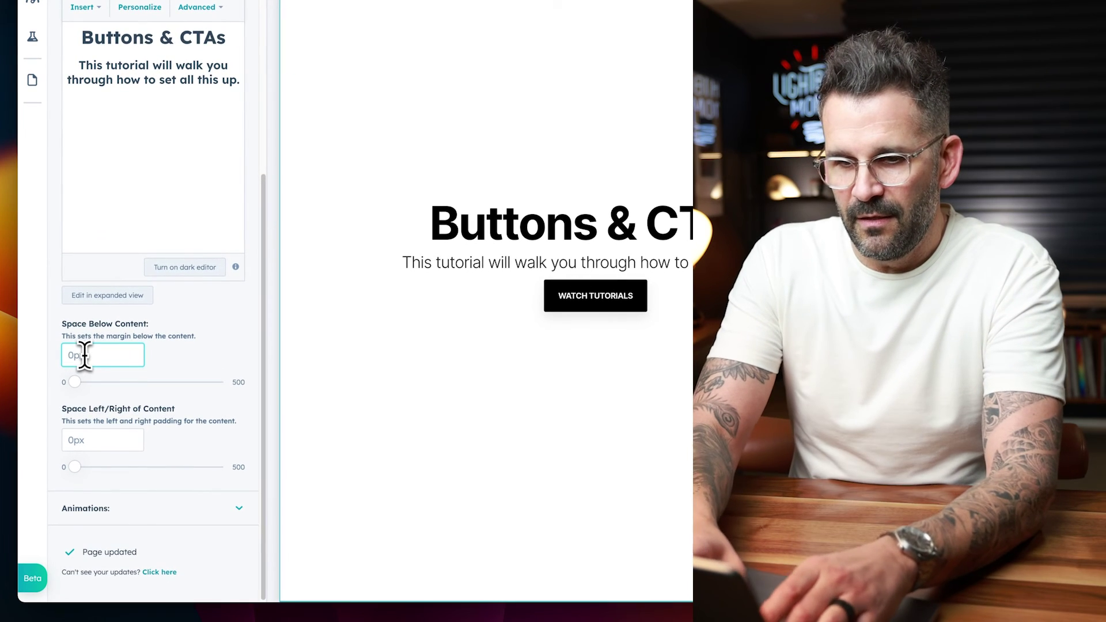
{"action": "type", "text": "25"}
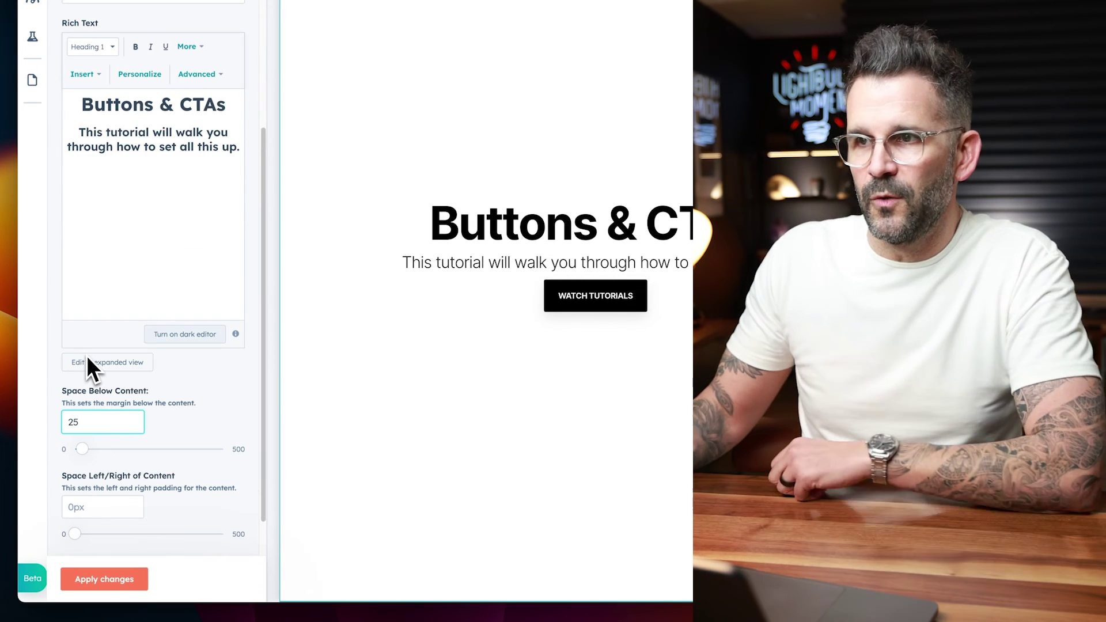
{"action": "left_click", "coordinate": [136, 586]}
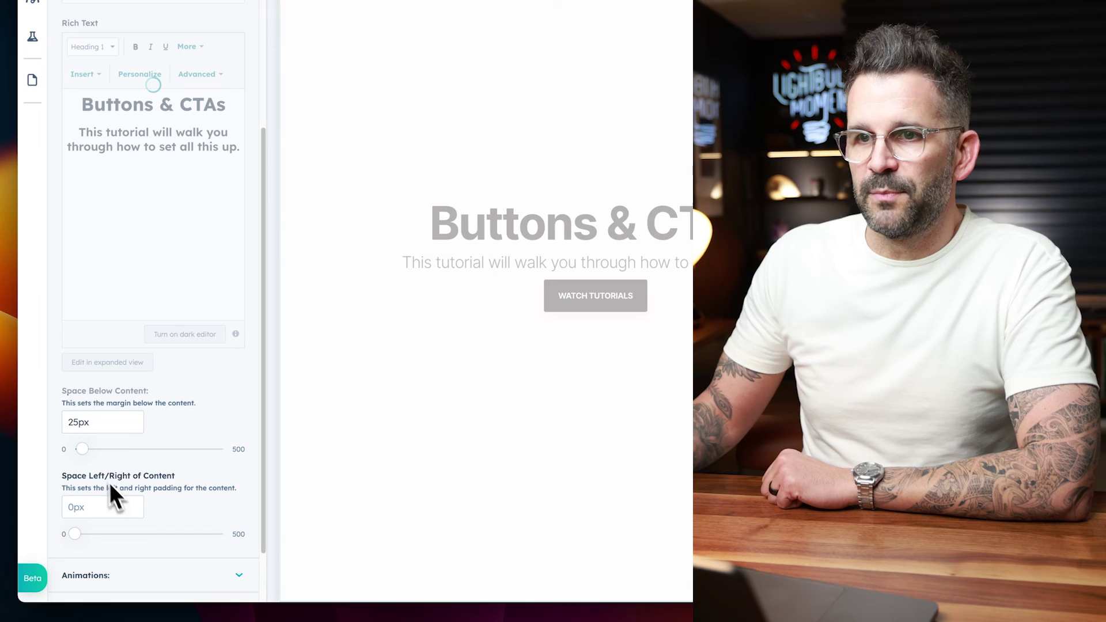